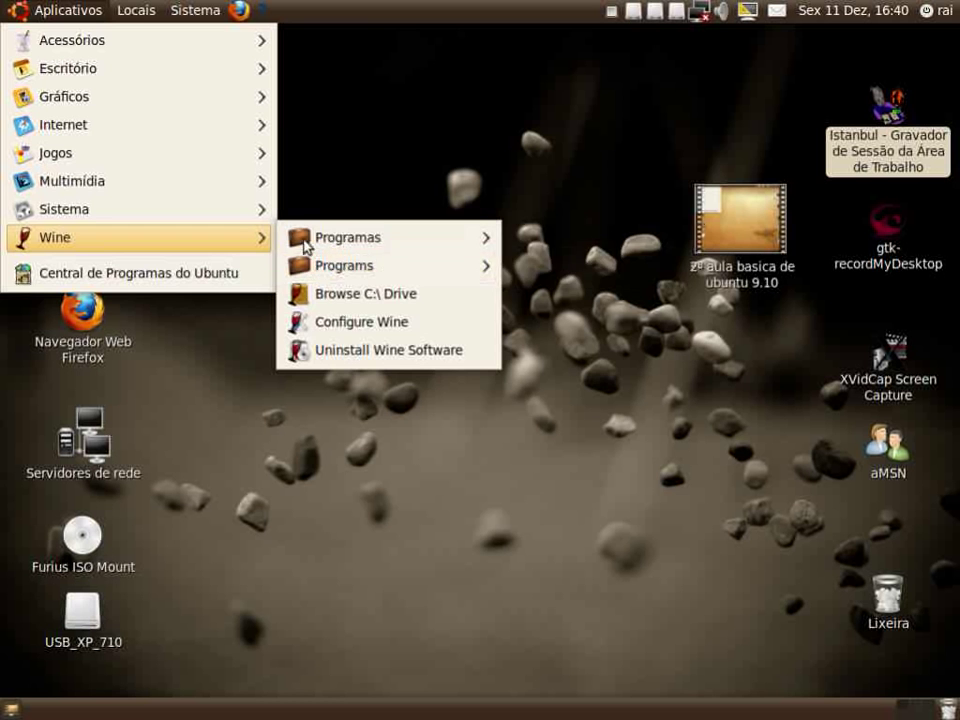
- Browse Wine's C: drive in the file browser and maximize its window
left_click(415, 296)
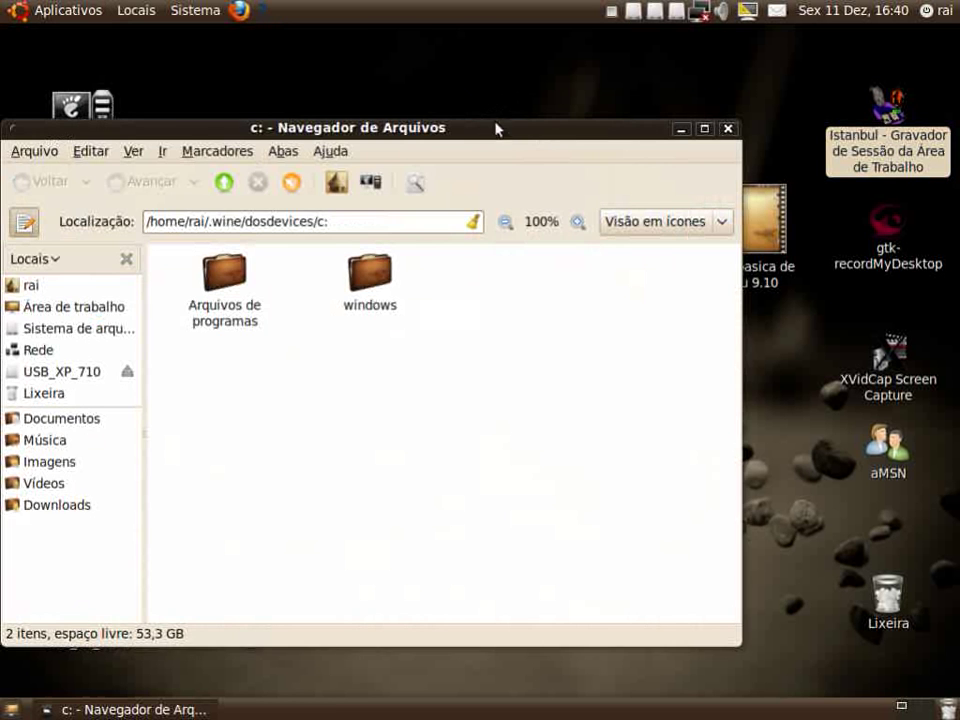
left_click_drag(495, 128, 474, 107)
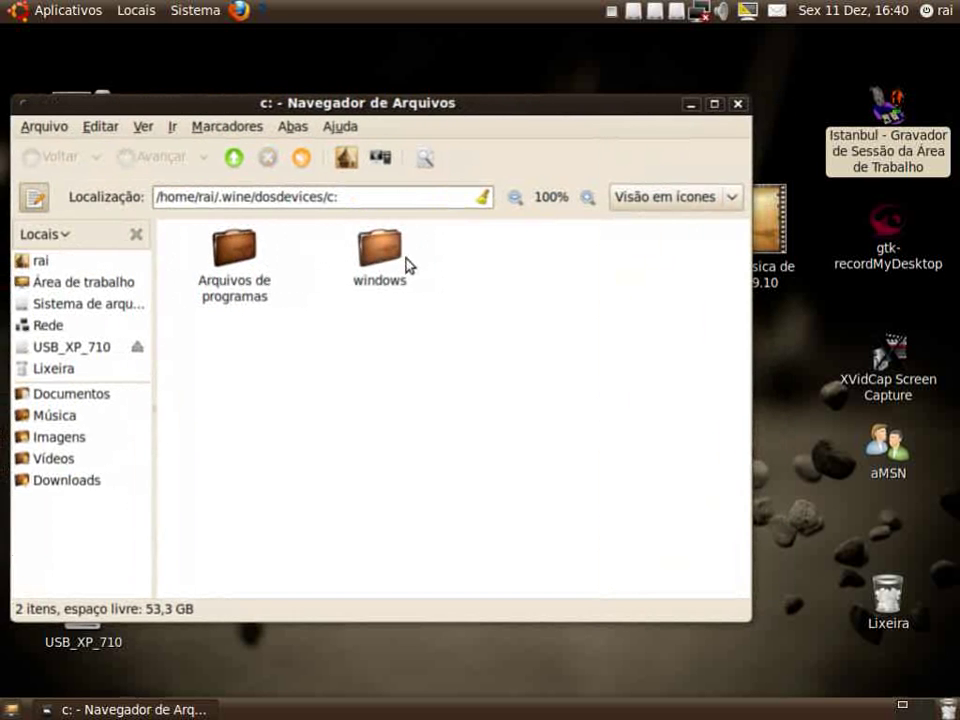
left_click(714, 105)
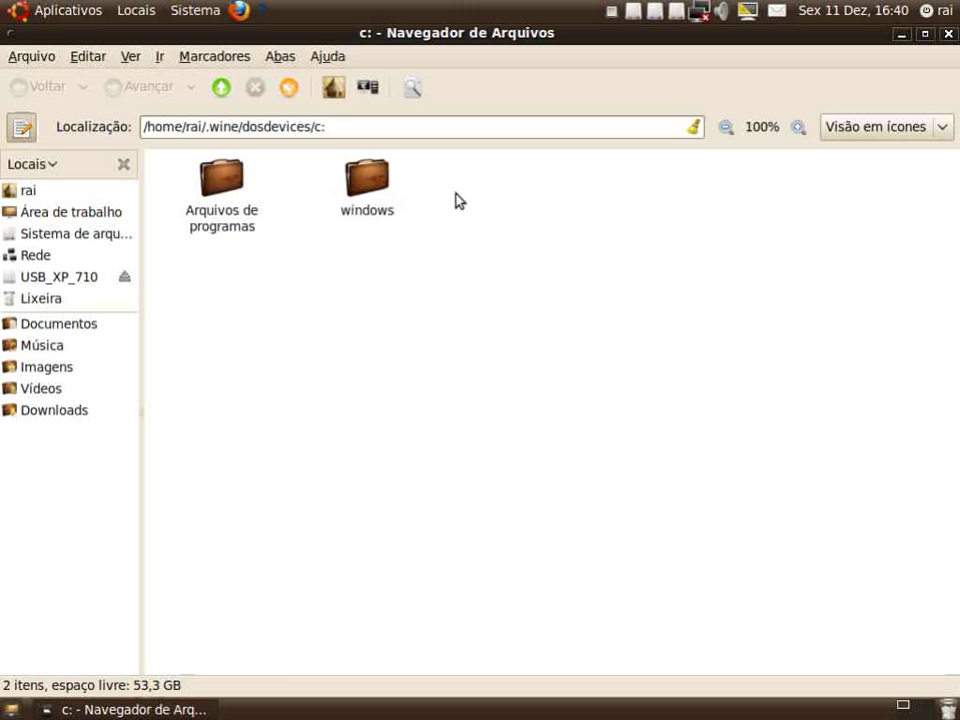
left_click(367, 180)
left_click(542, 208)
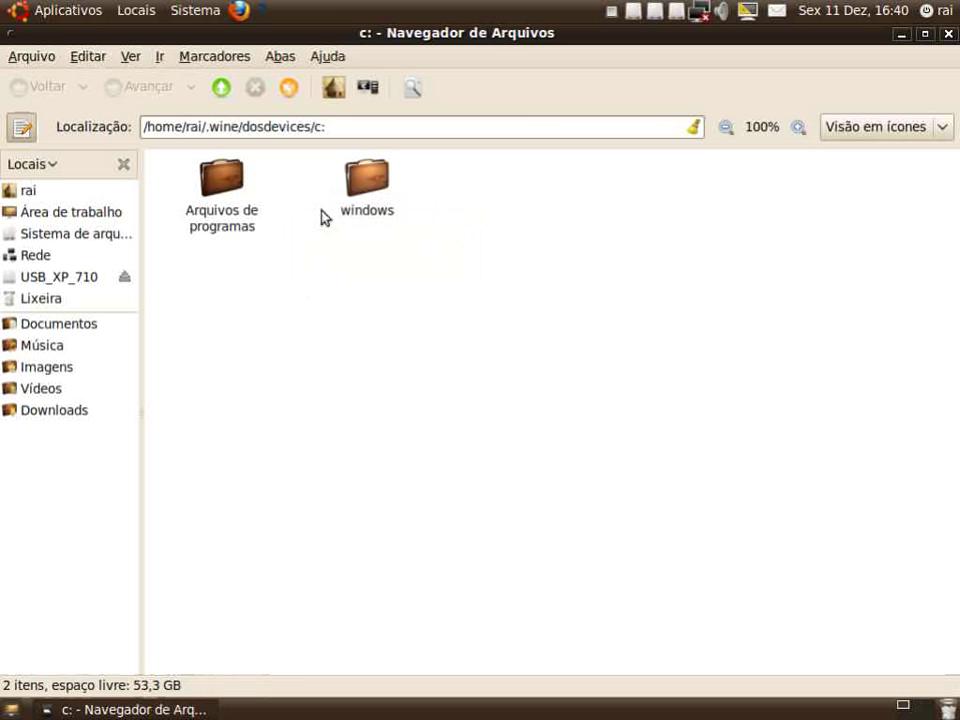
- Look inside the Arquivos de programas and windows folders of Wine's C: drive, returning to the drive's root
double_click(222, 190)
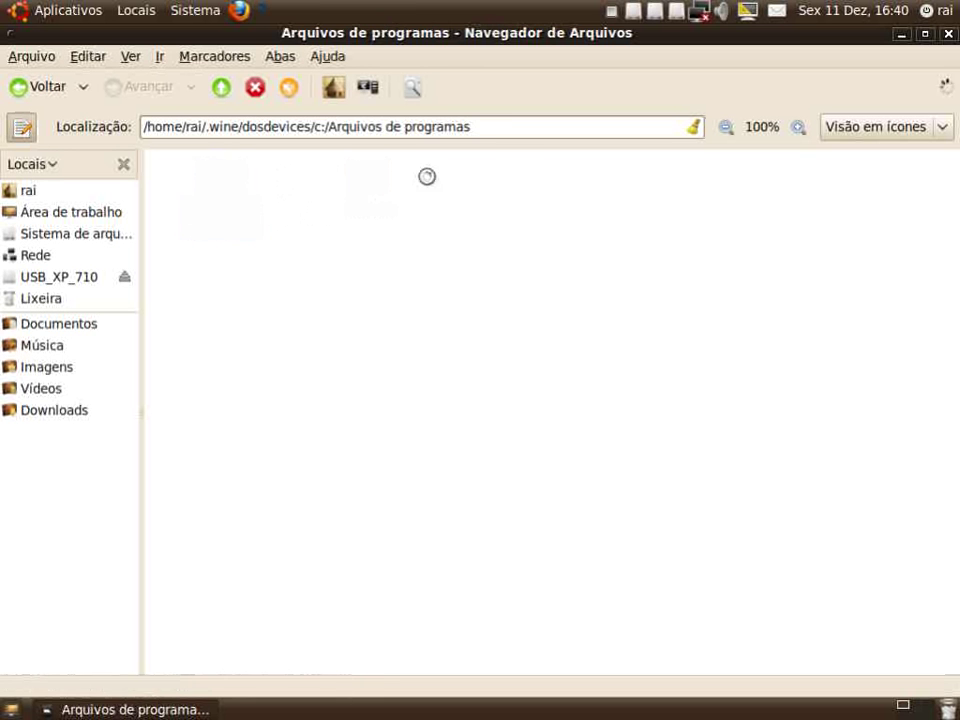
left_click(42, 87)
double_click(364, 205)
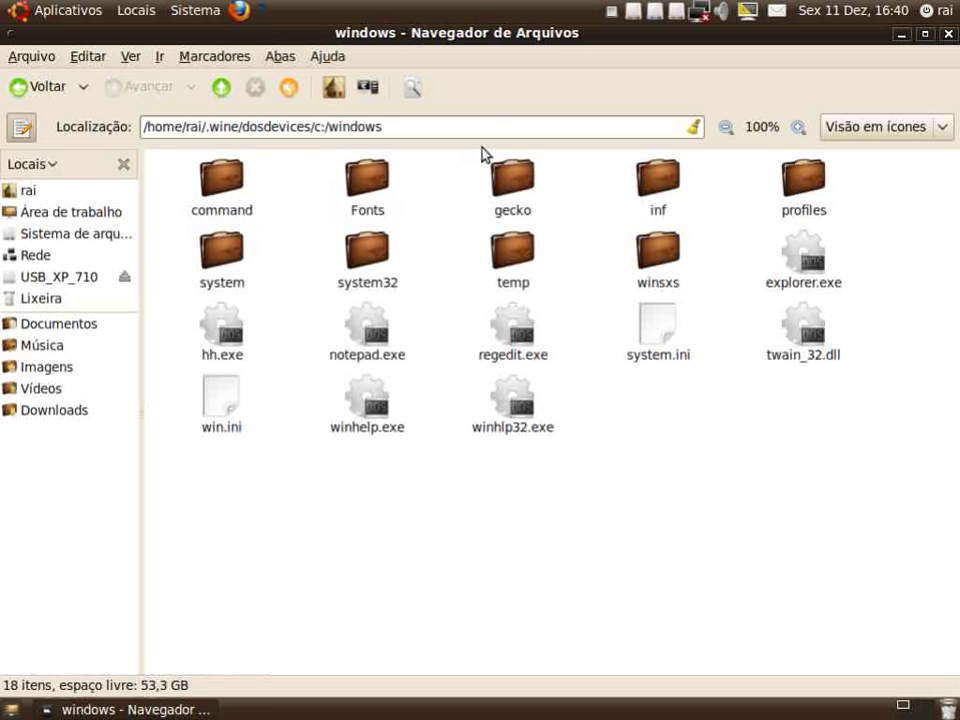
left_click(30, 88)
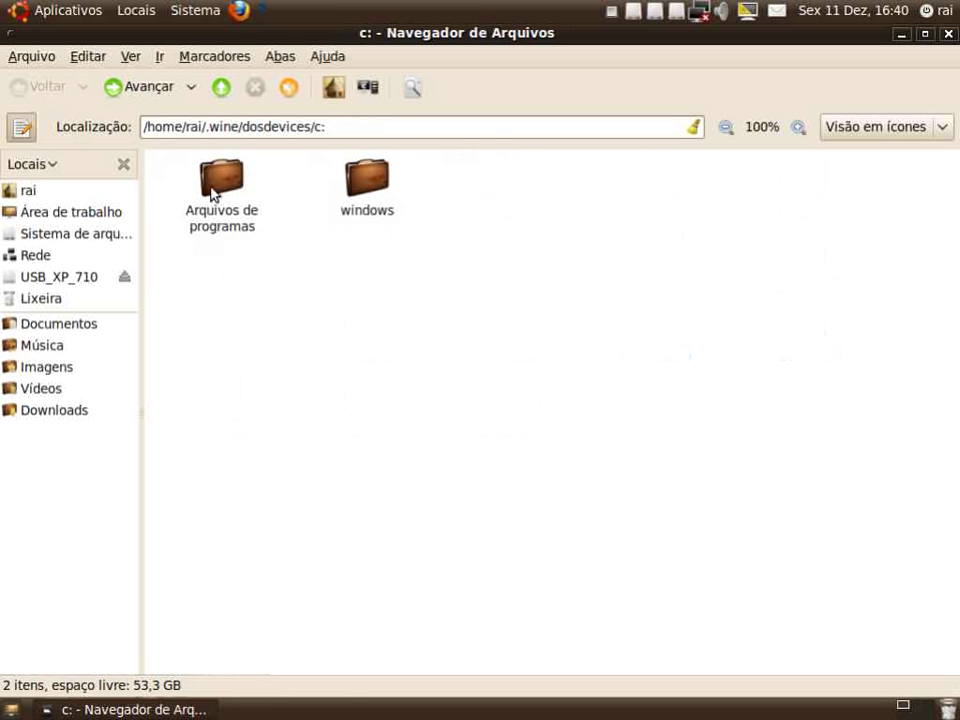
- Examine the Counter-Strike 1.6 folder inside Arquivos de programas, and return to the parent folder
double_click(224, 183)
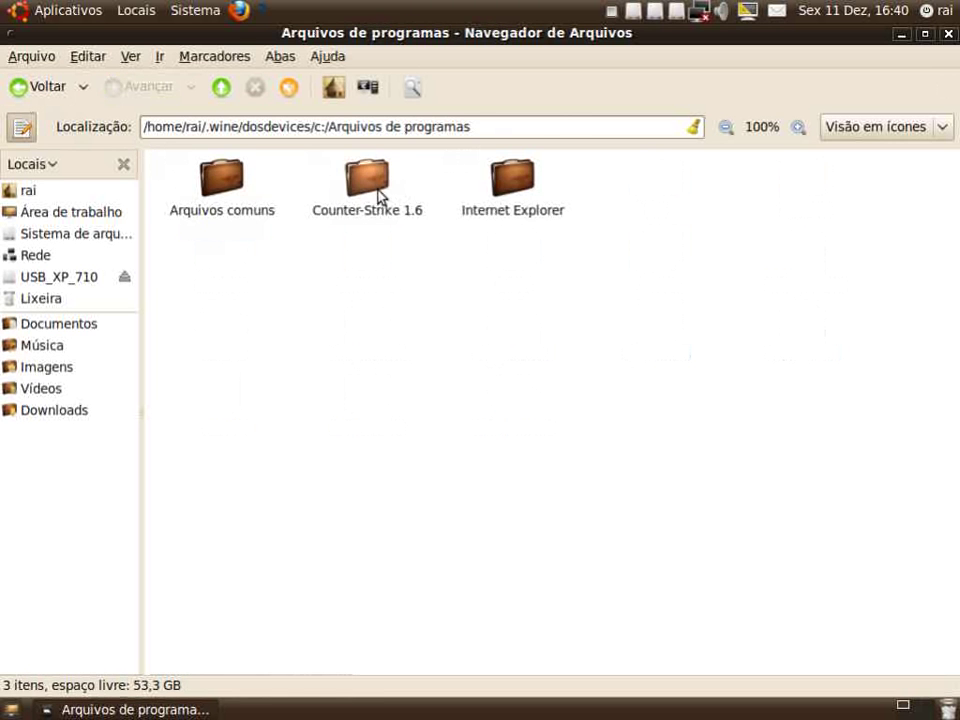
double_click(370, 182)
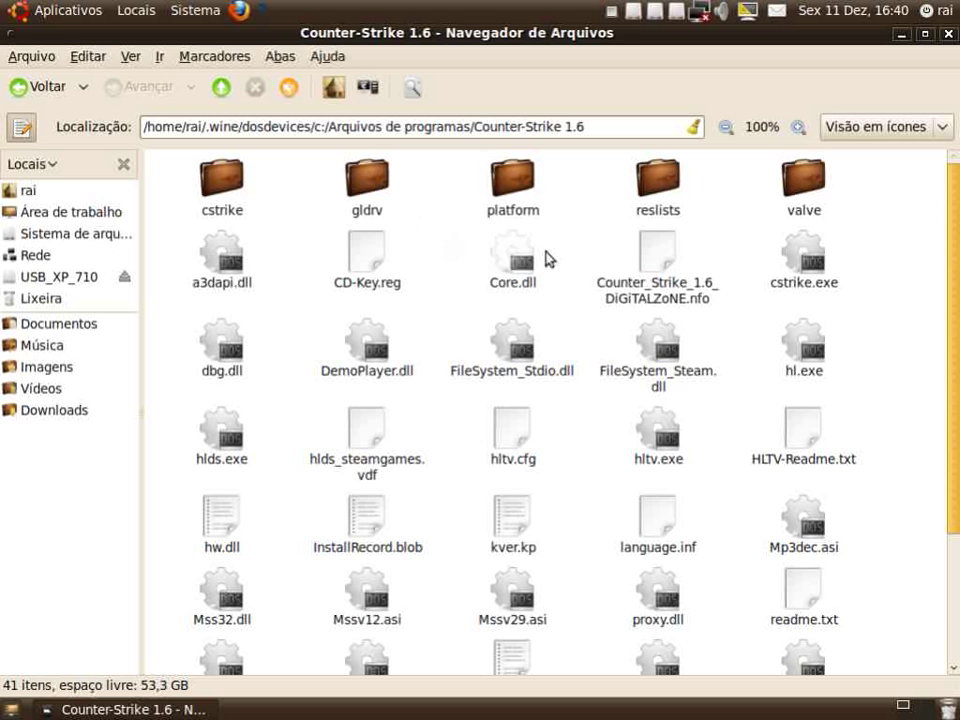
left_click(22, 88)
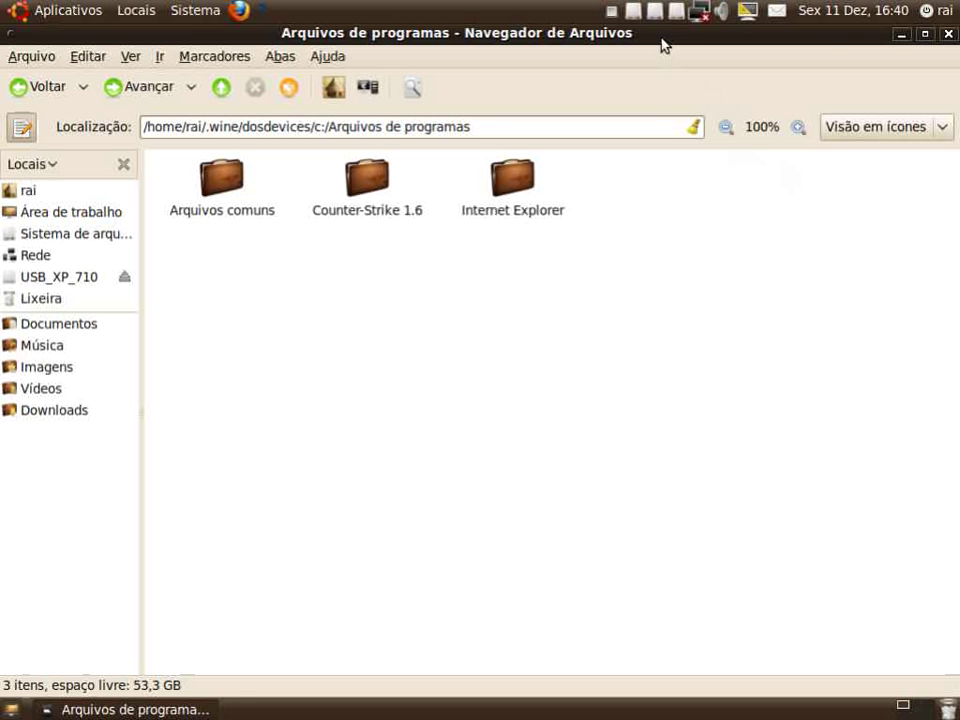
left_click_drag(661, 45, 742, 80)
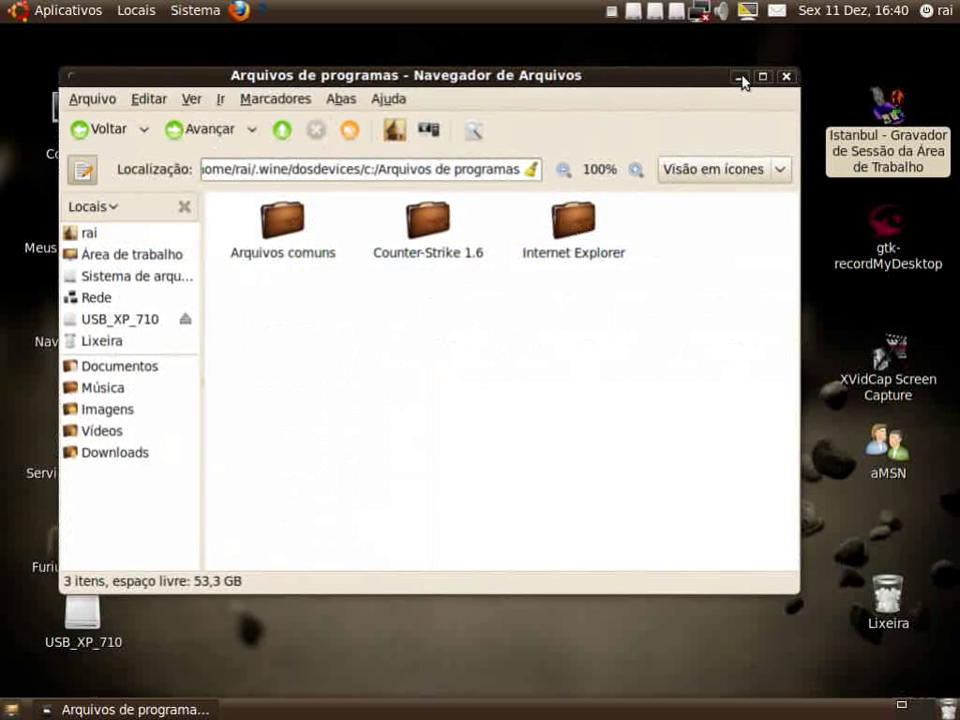
left_click(762, 77)
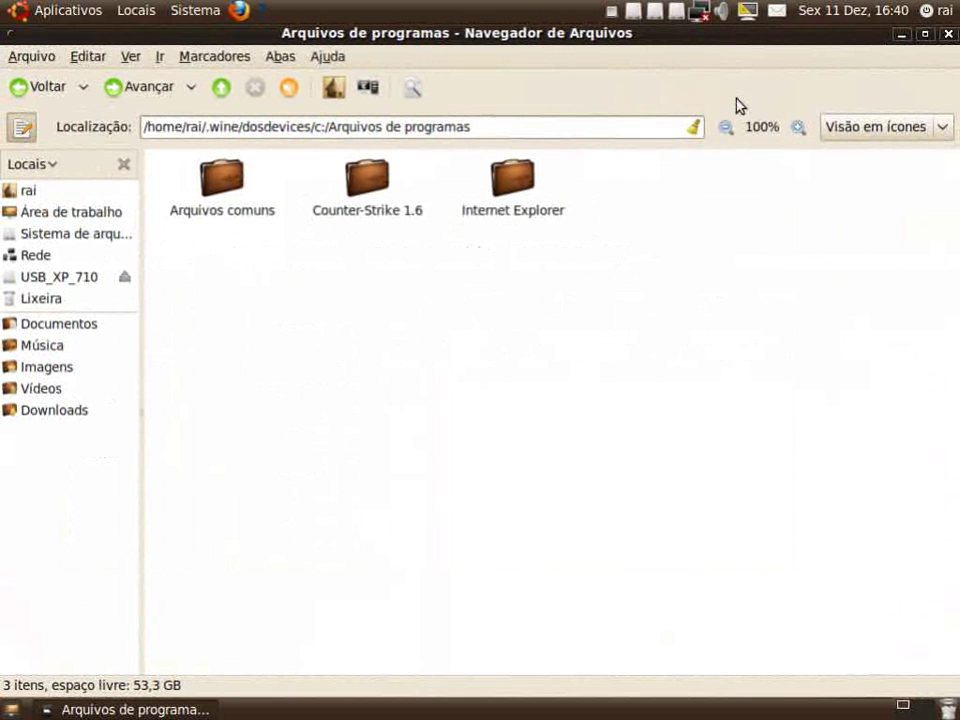
- Write the command "sudo apt-get install rar" in a terminal as an example, and close the terminal without running it
left_click(50, 12)
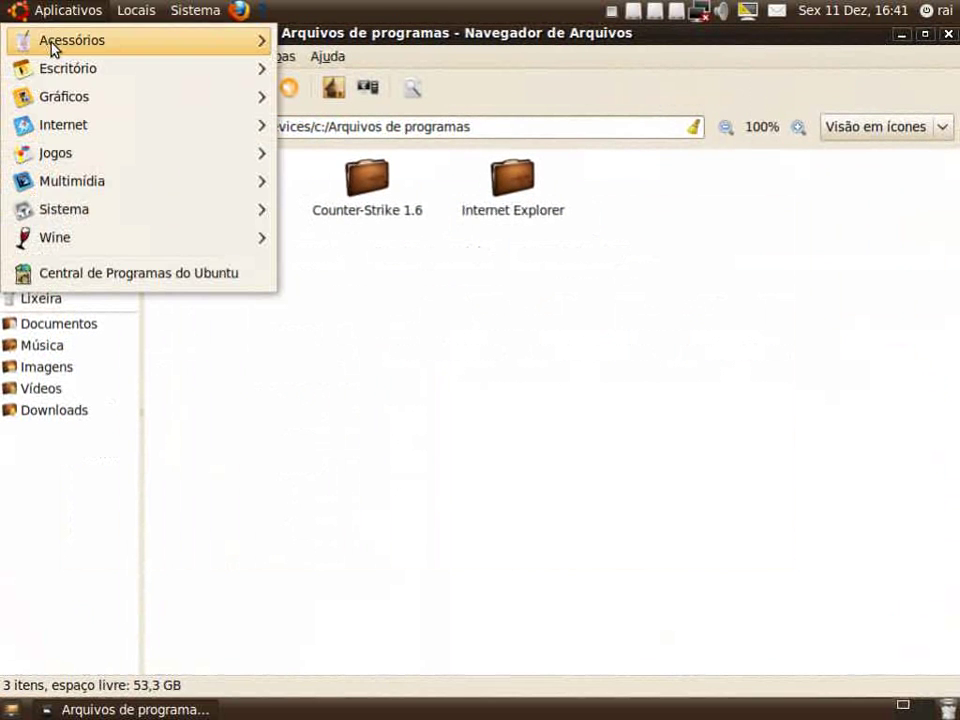
mouse_move(53, 48)
left_click(380, 325)
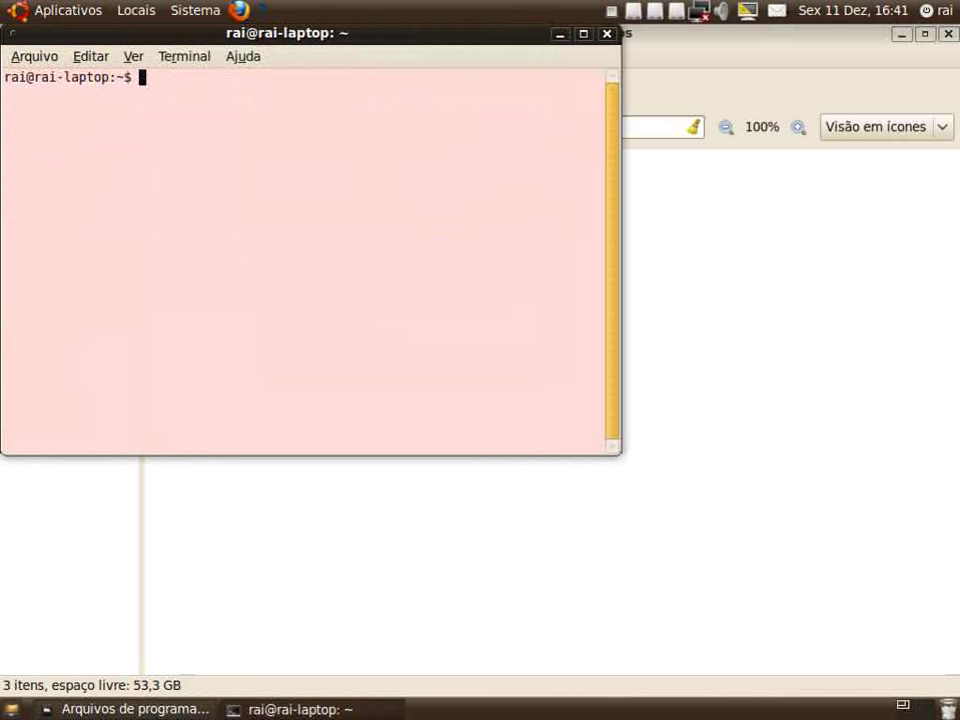
type("sudo ap")
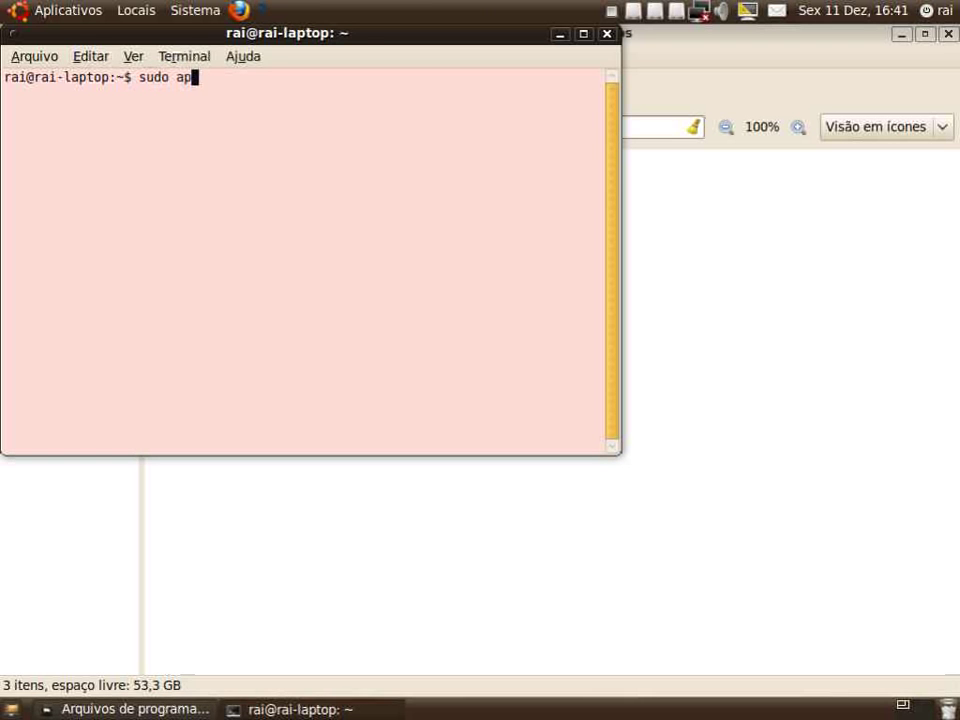
type("t-get")
left_click_drag(171, 77, 183, 78)
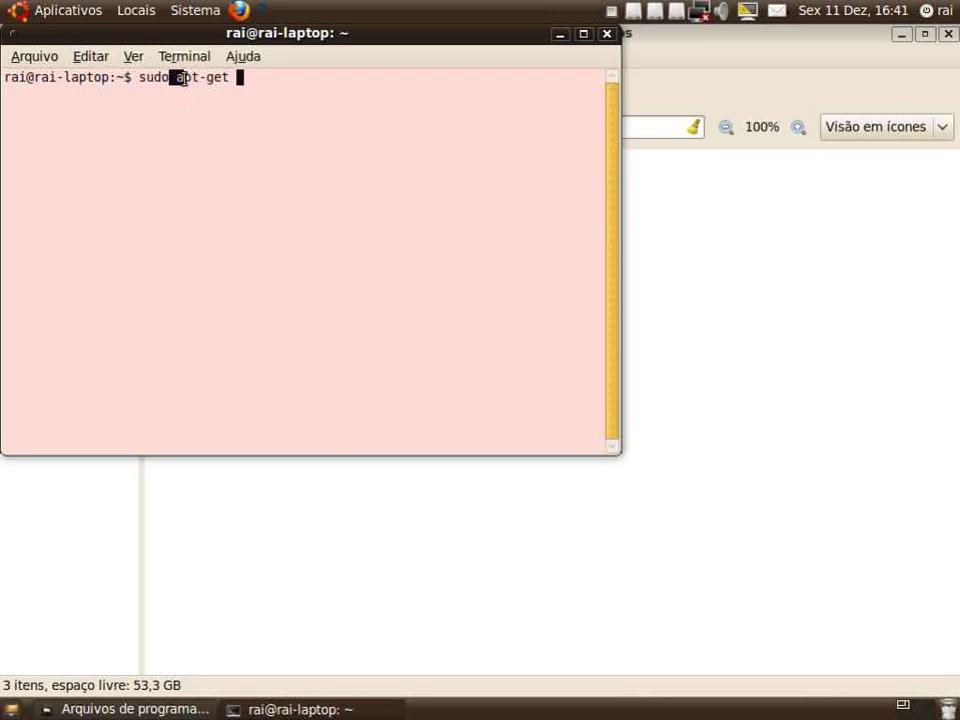
left_click(205, 78)
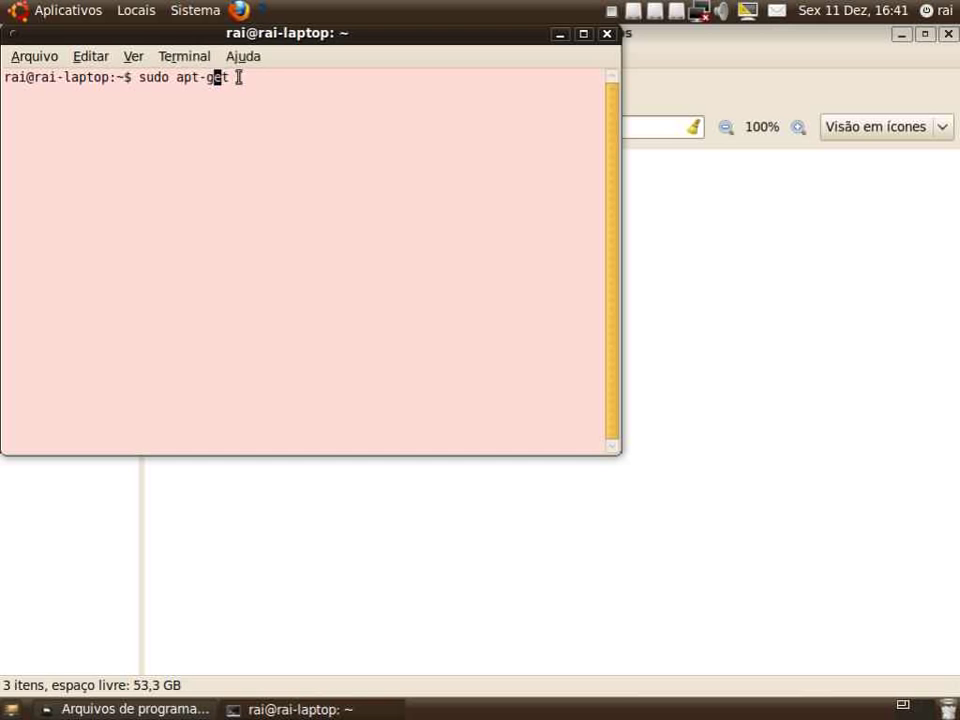
type("install")
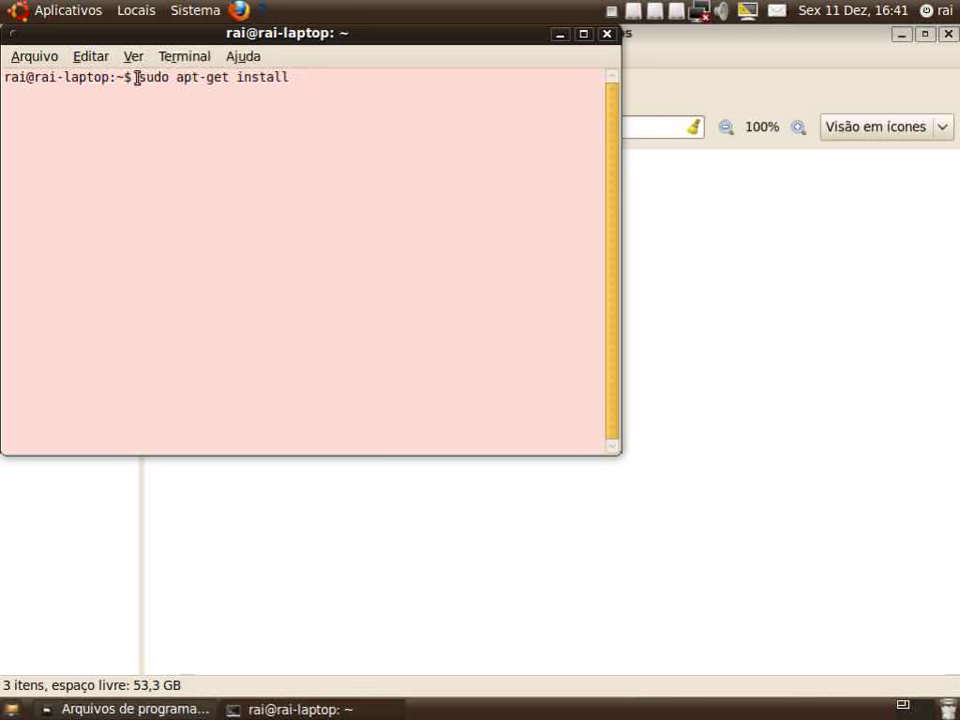
left_click_drag(137, 77, 301, 87)
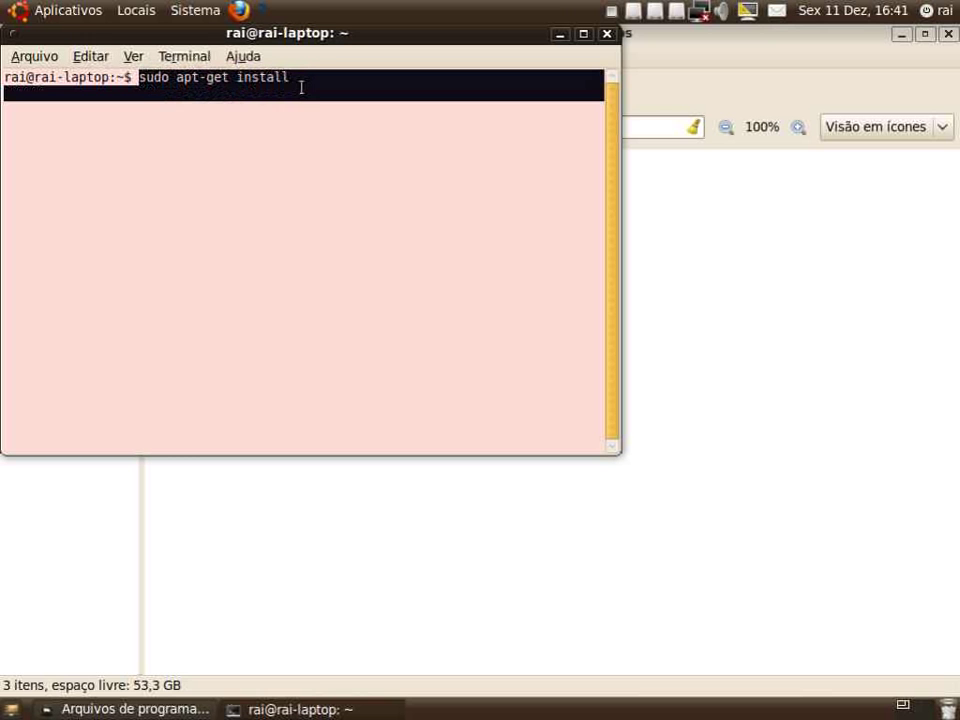
left_click(387, 193)
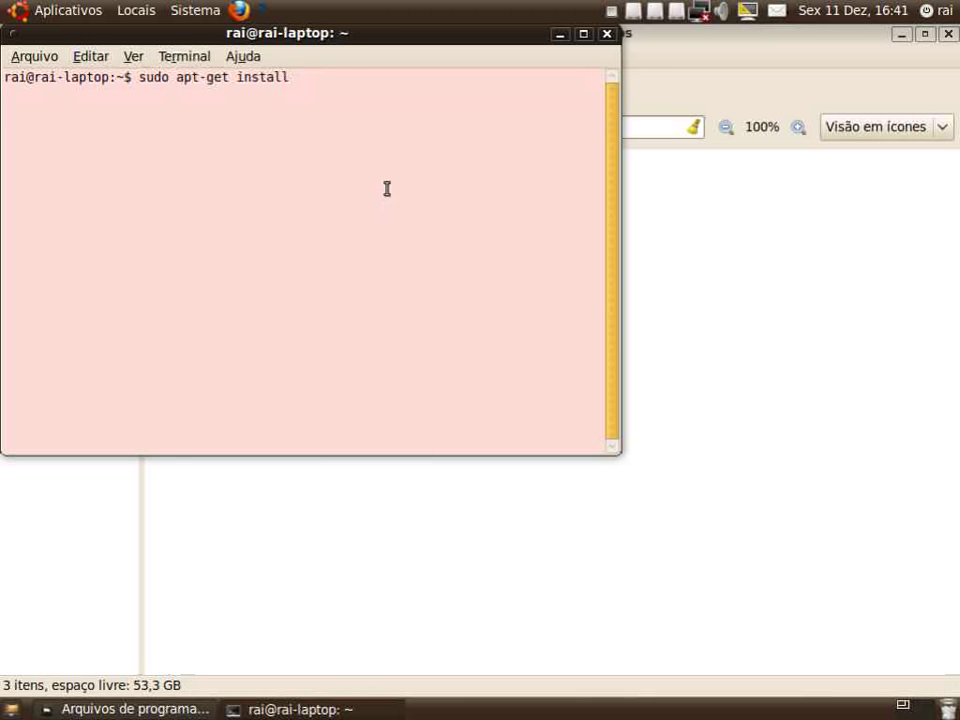
type("rar")
left_click(605, 35)
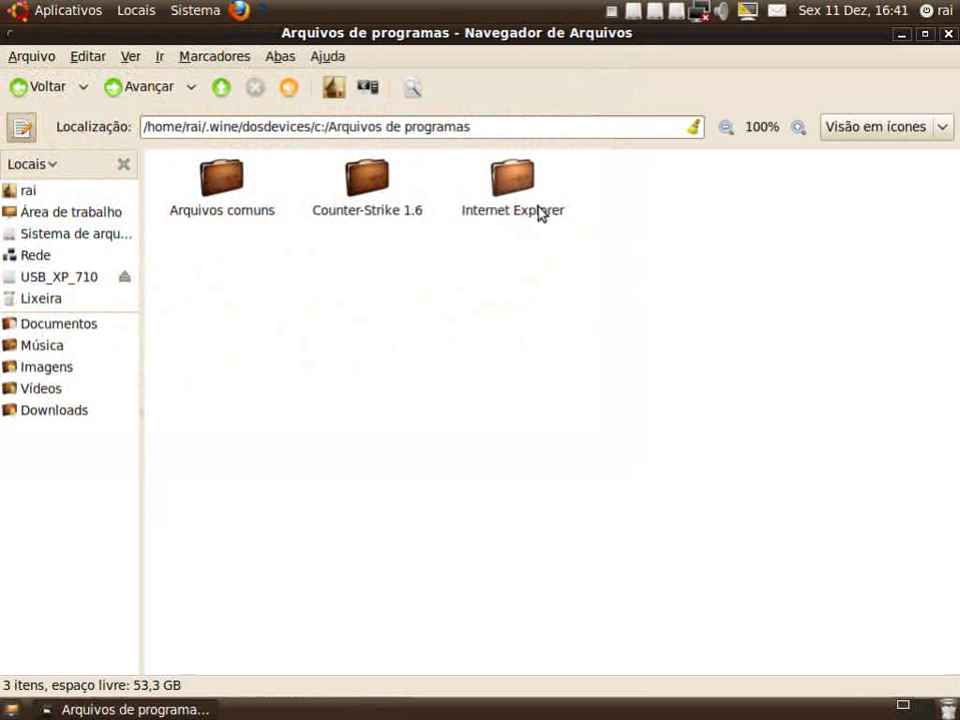
- Minimize the Arquivos de programas window and open the Downloads folder
left_click(948, 34)
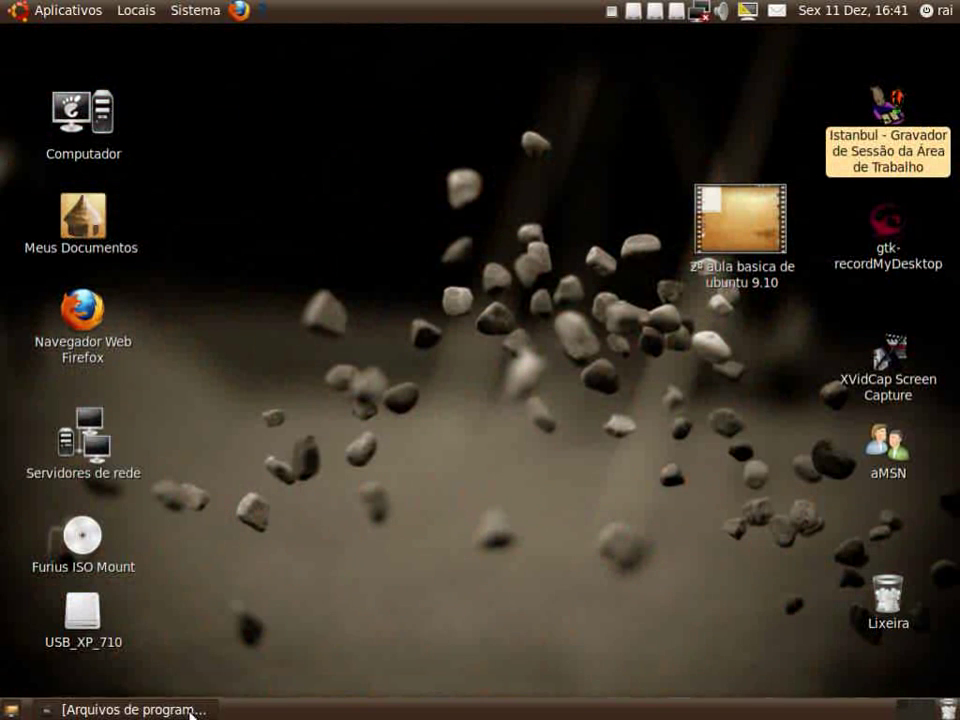
left_click(190, 711)
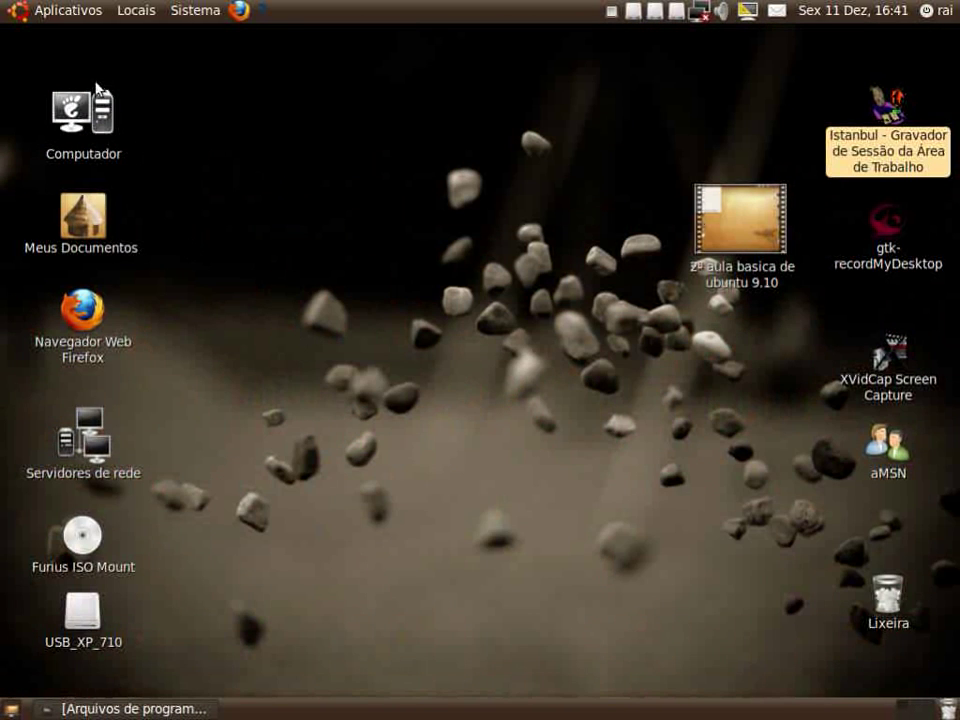
left_click(136, 19)
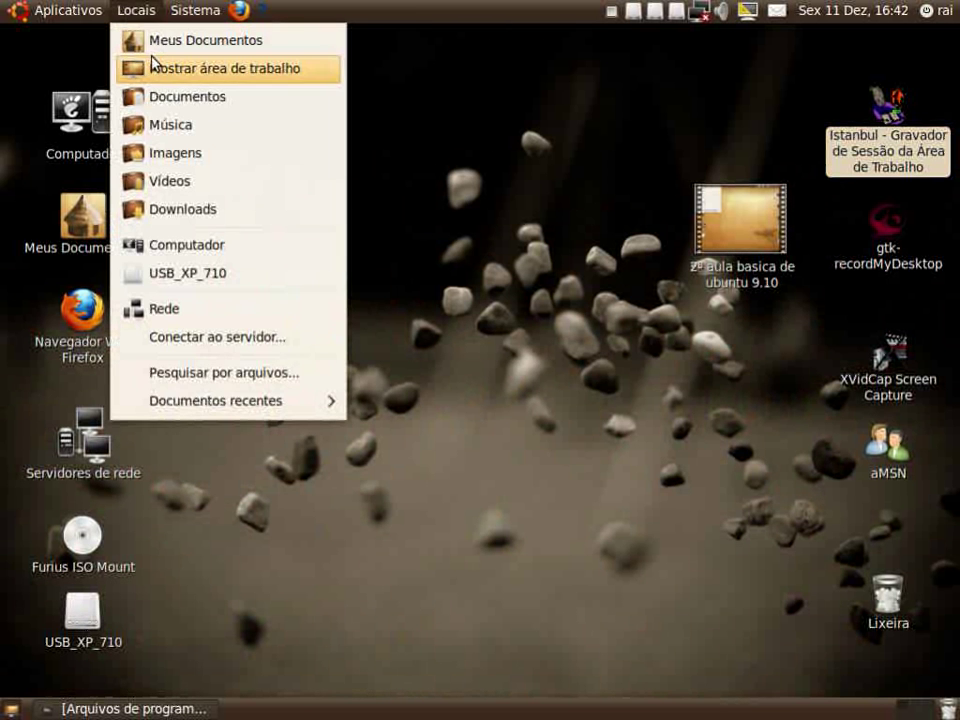
left_click(184, 209)
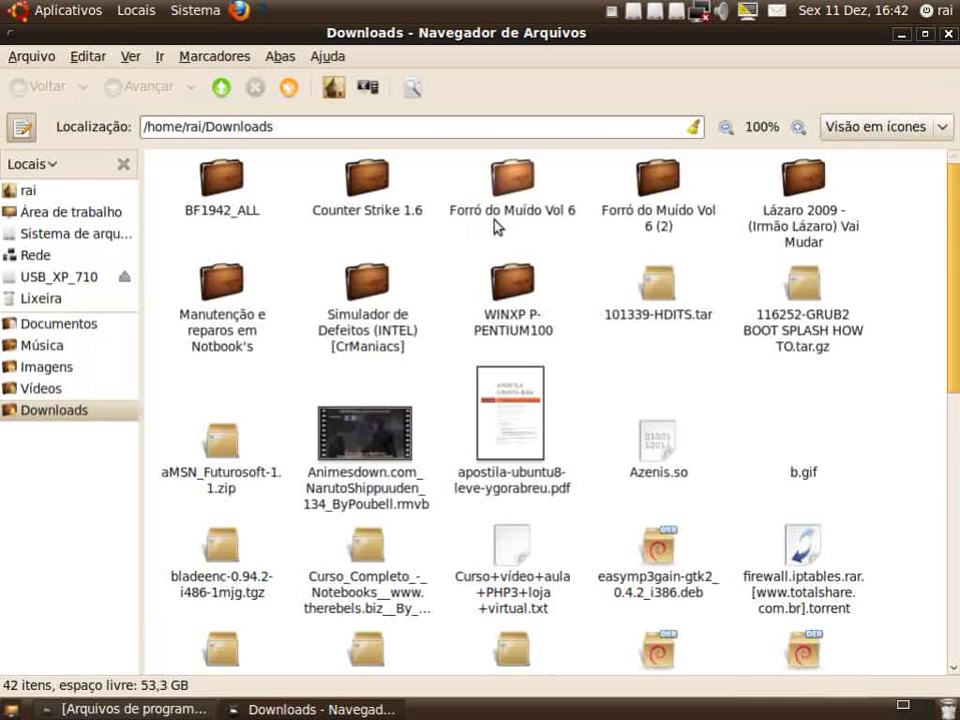
- Open wrar390br.exe from the Downloads folder with Carregador de aplicativos Windows Wine
scroll(495, 225, "down", 5)
scroll(495, 225, "down", 5)
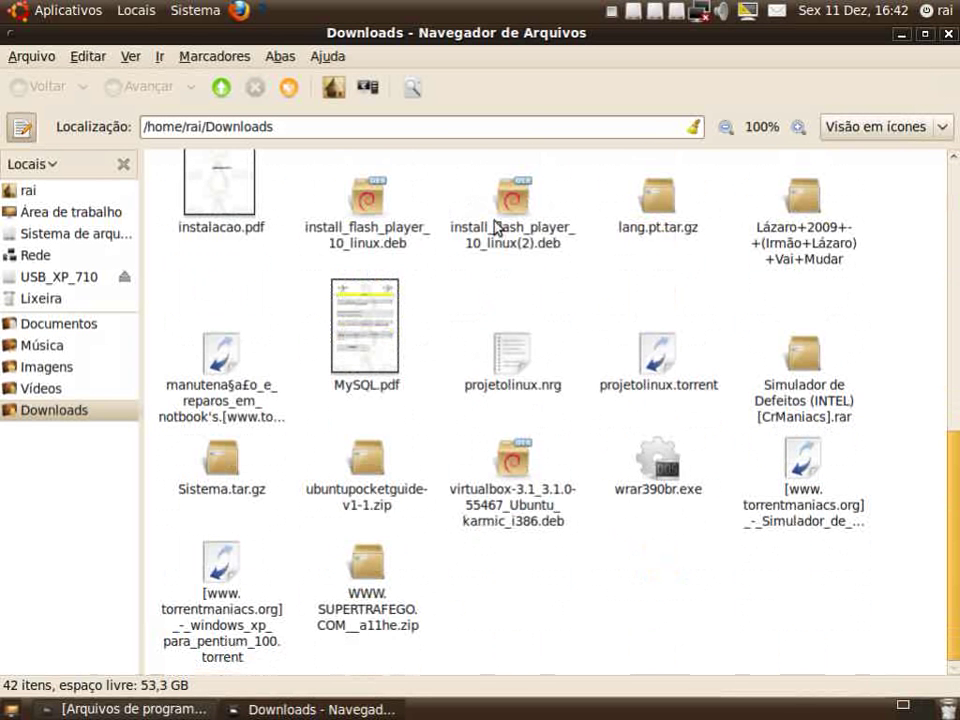
right_click(667, 473)
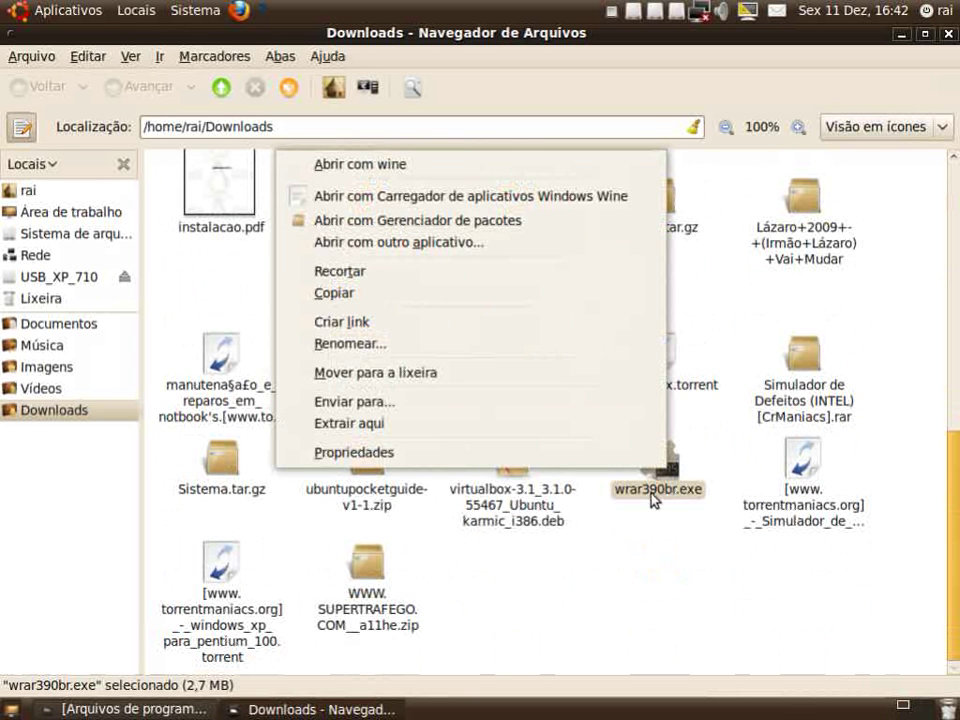
left_click(697, 488)
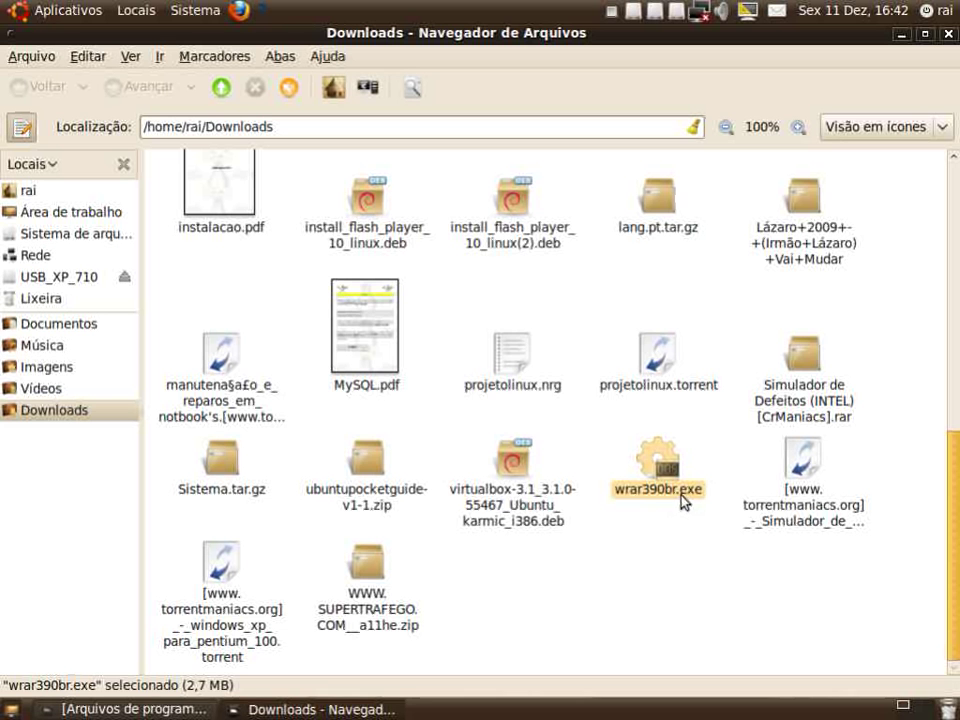
right_click(666, 477)
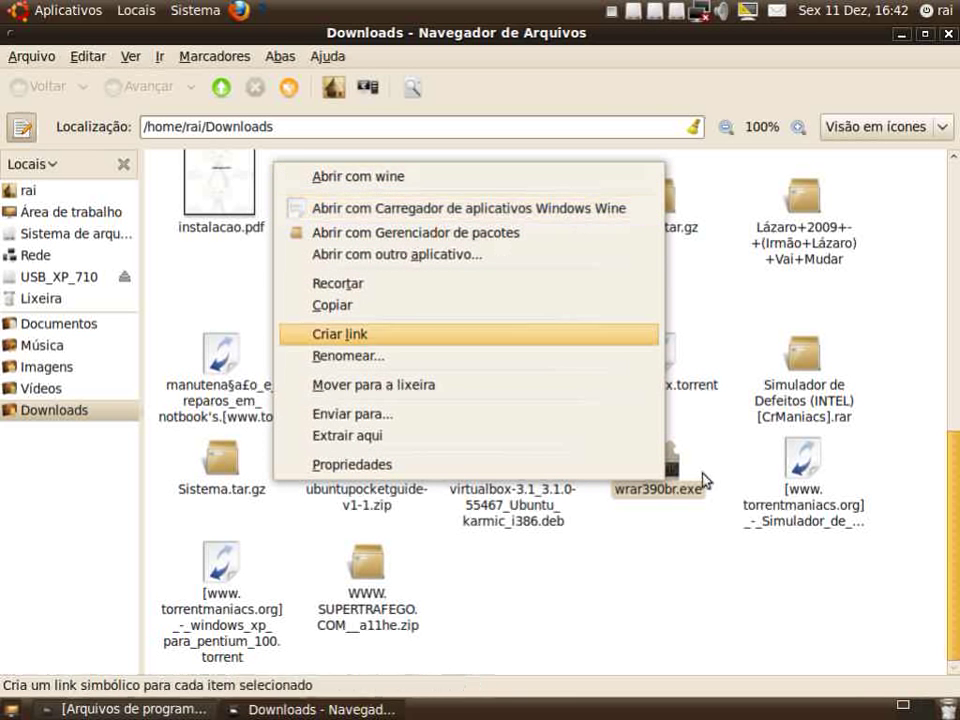
left_click(668, 470)
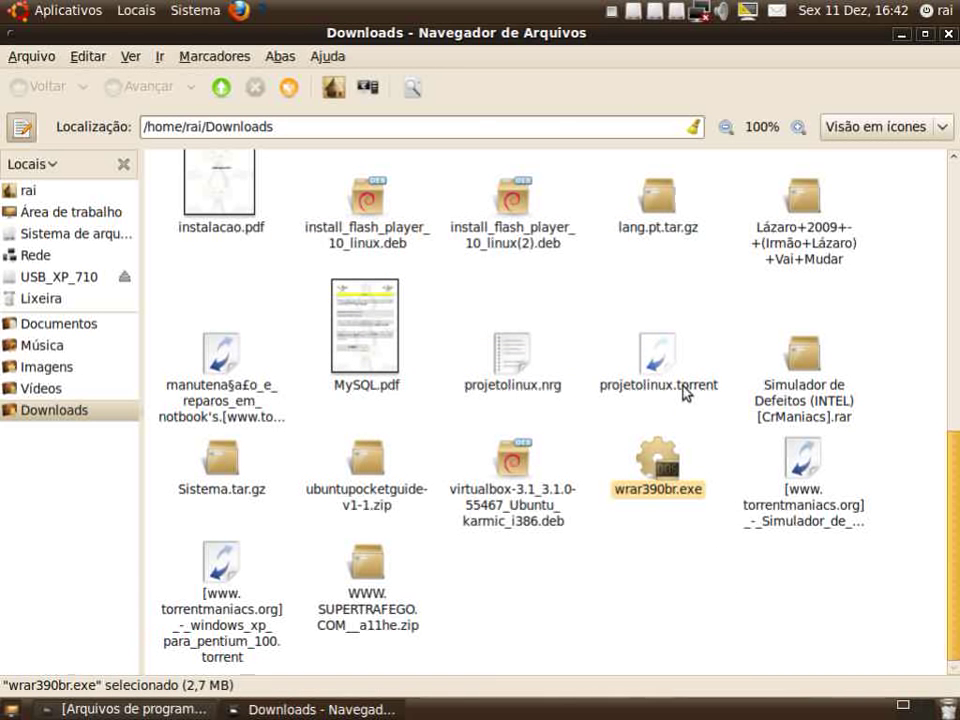
right_click(667, 468)
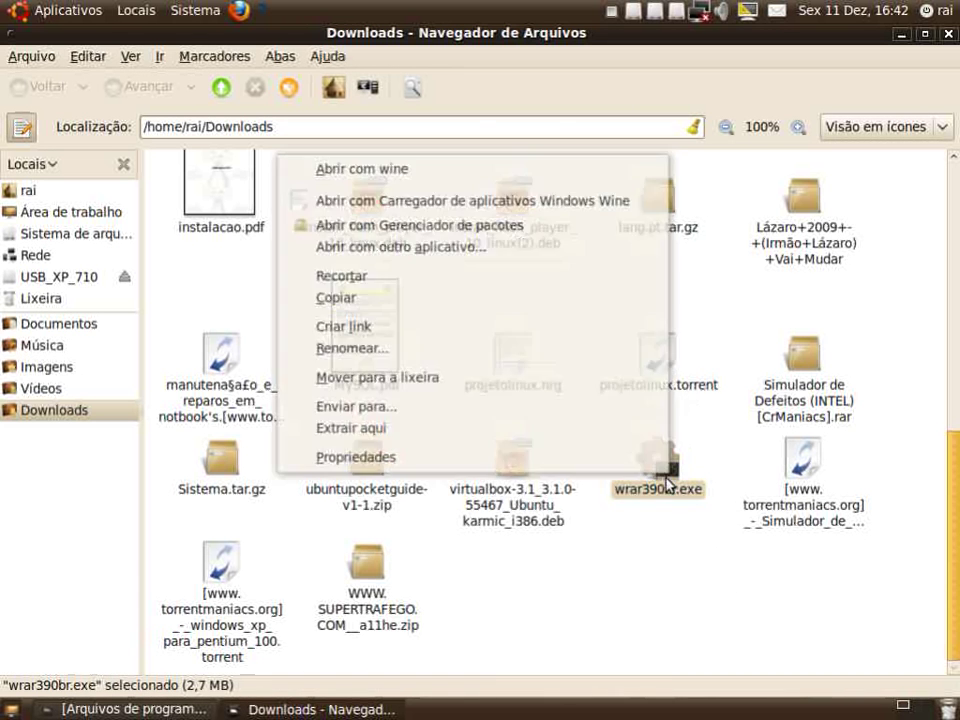
left_click(574, 206)
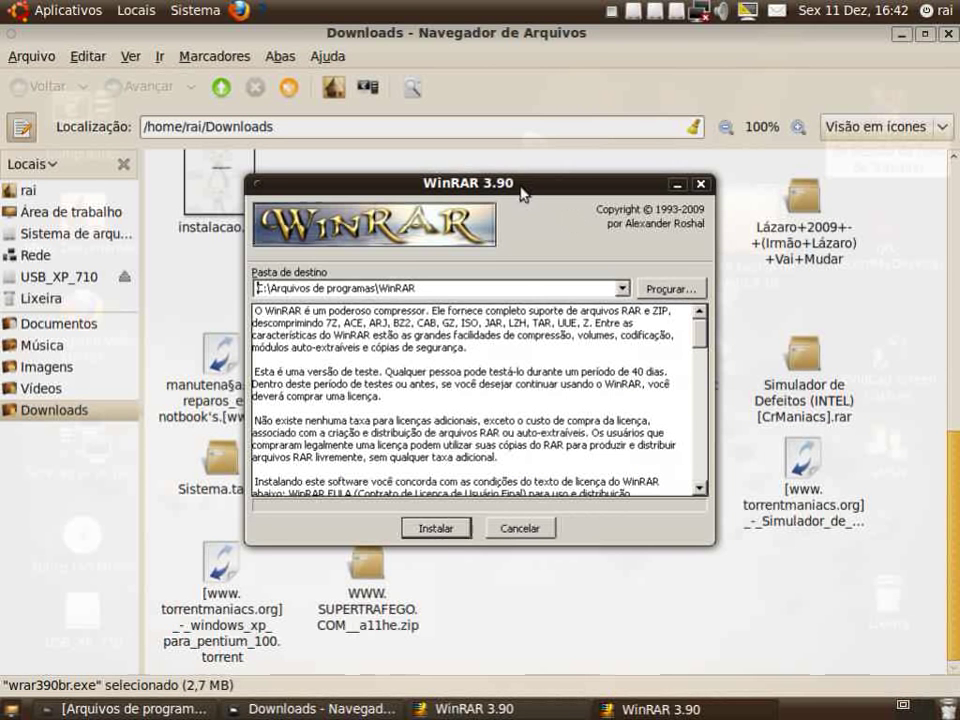
- Install WinRAR 3.90 into the proposed destination folder C:\Arquivos de programas\WinRAR
left_click_drag(519, 187, 517, 143)
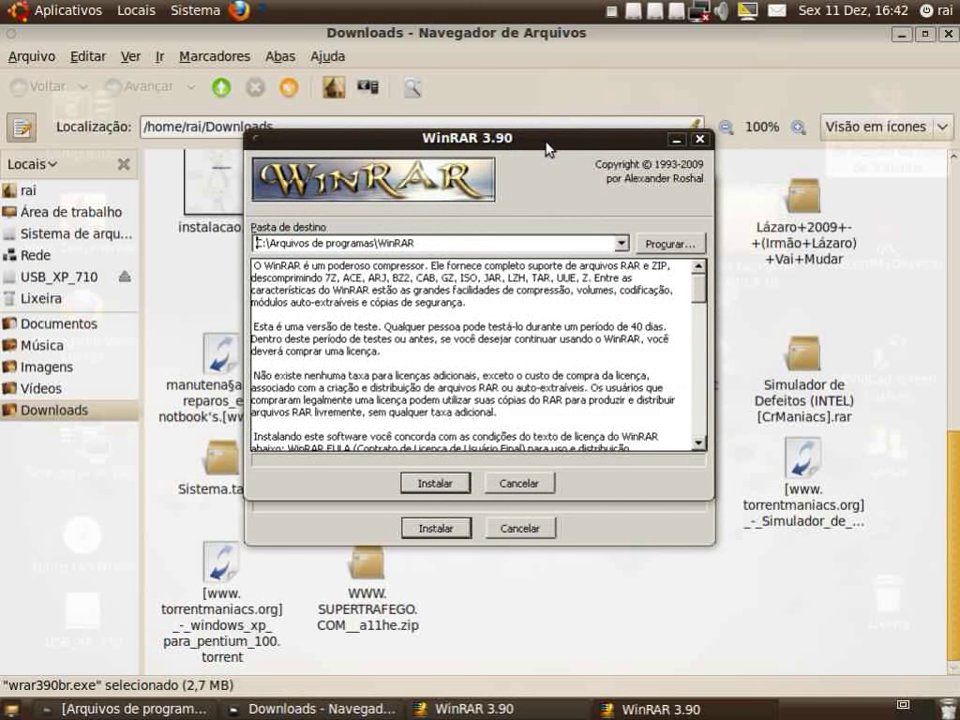
left_click_drag(547, 145, 544, 189)
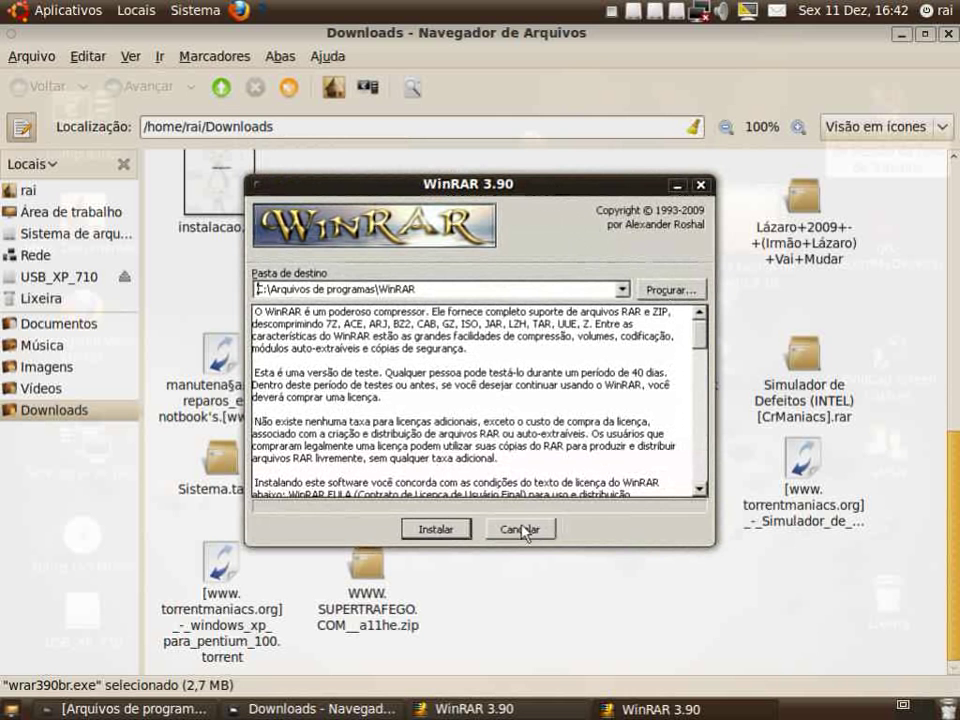
left_click(453, 530)
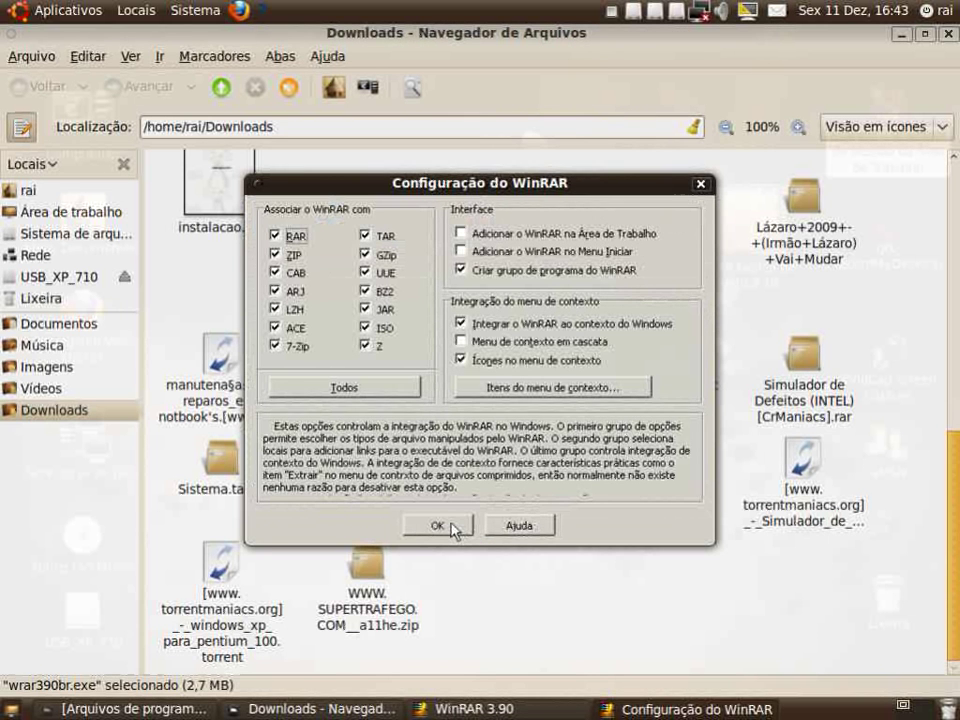
- Accept the default WinRAR file associations and integration options, finish the setup, and close the WinRAR 3.90 installer
left_click(453, 527)
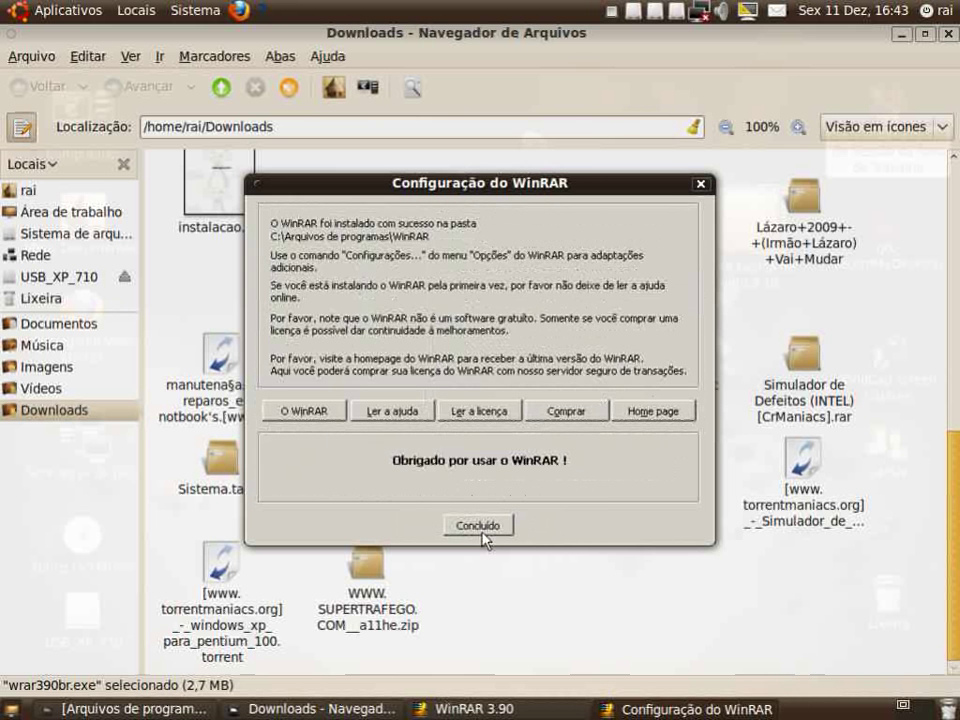
left_click(481, 530)
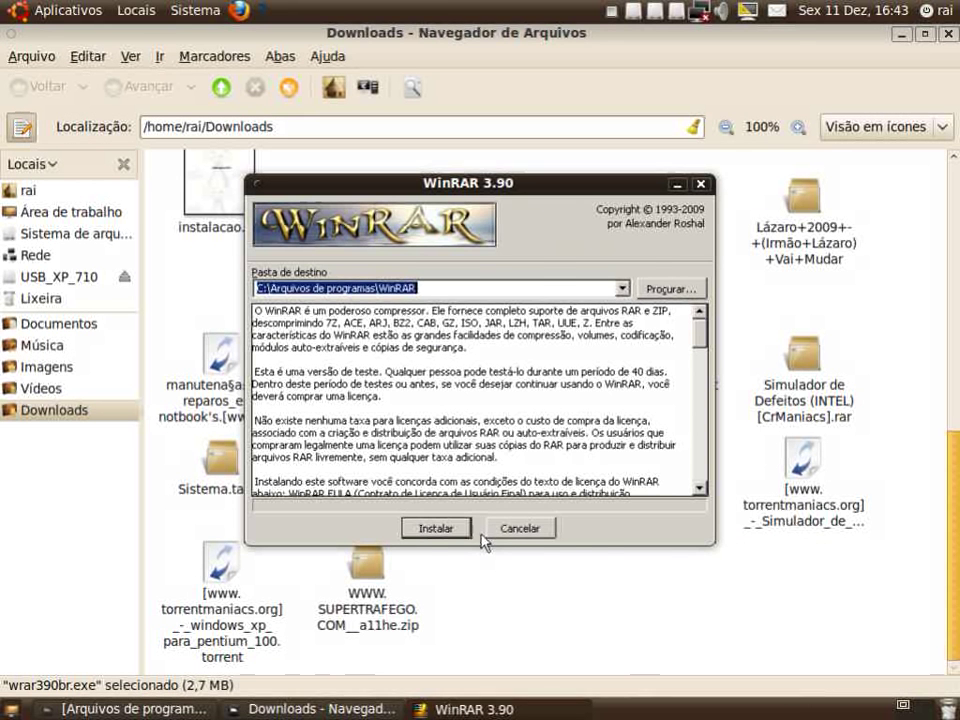
left_click(508, 528)
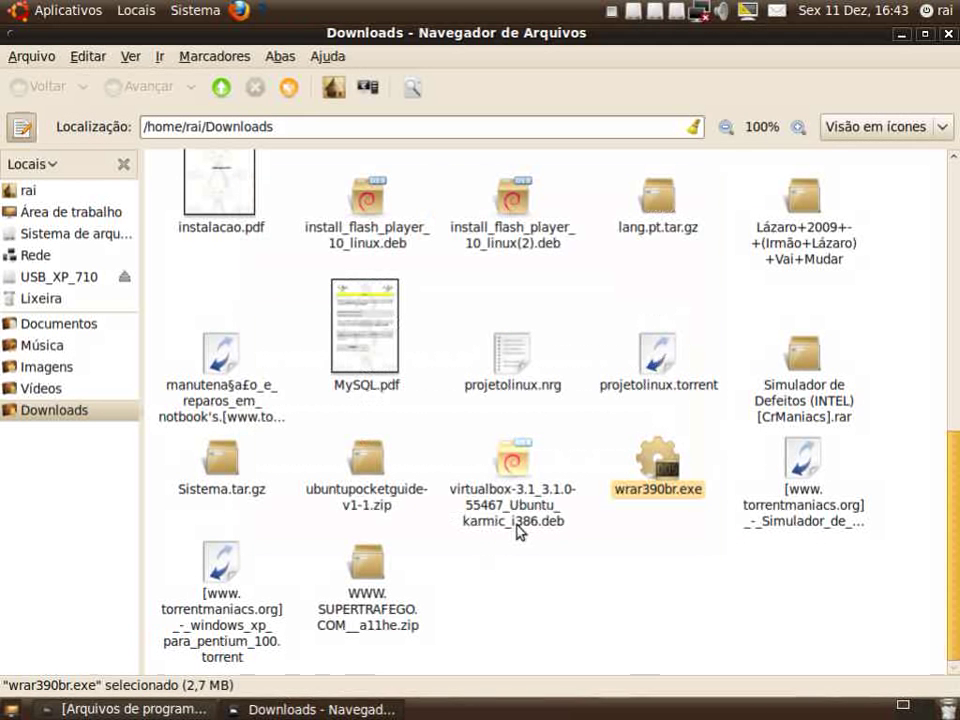
- Launch the newly installed WinRAR from Wine's Programas group
left_click(40, 14)
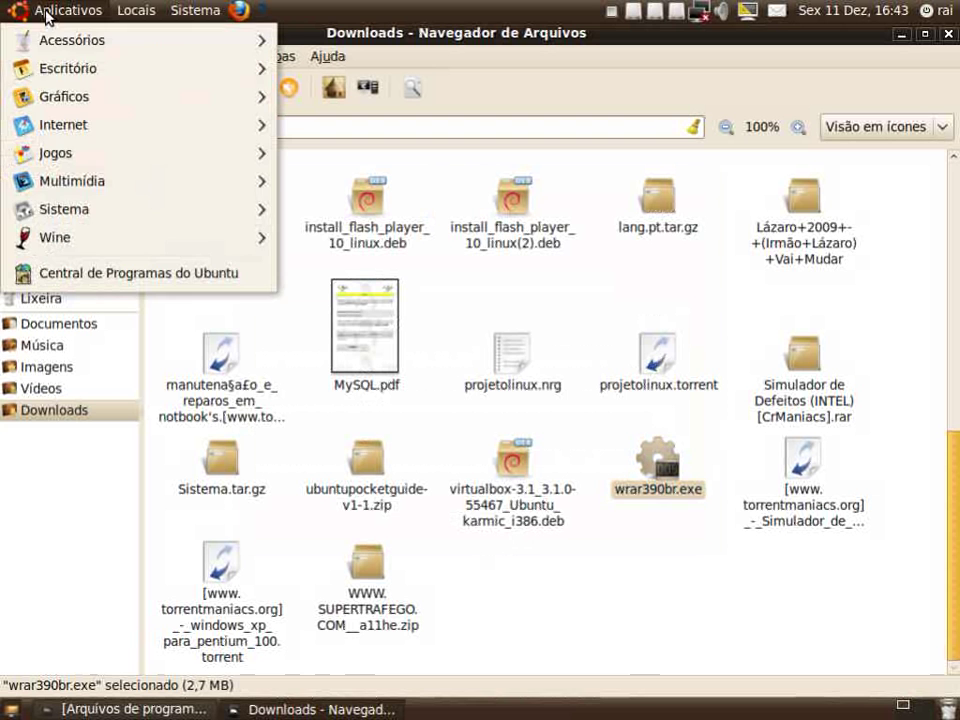
mouse_move(97, 250)
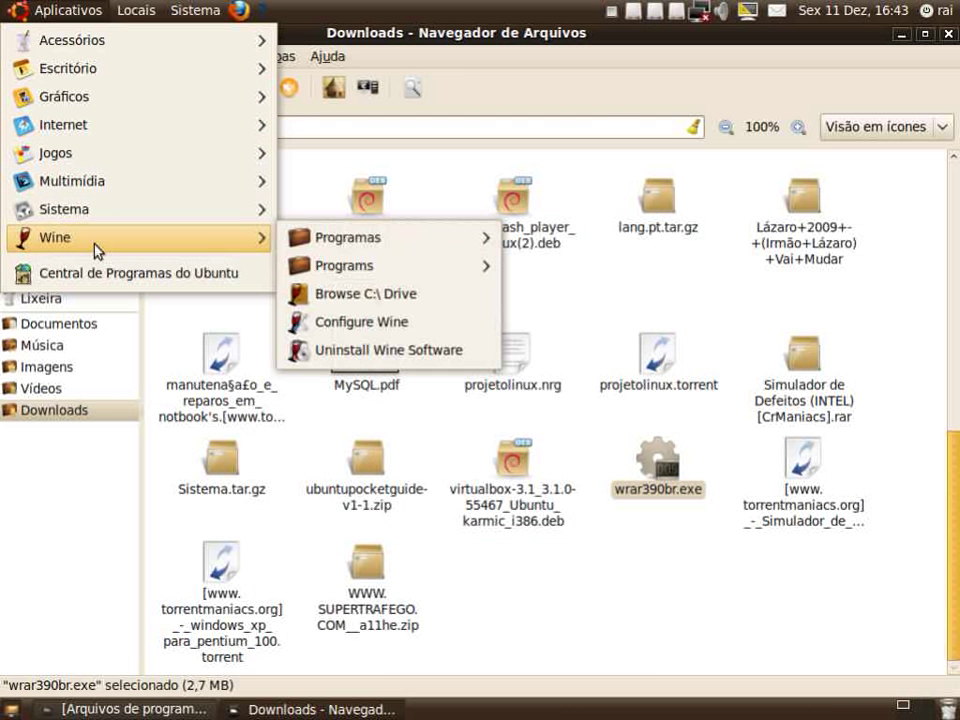
mouse_move(332, 249)
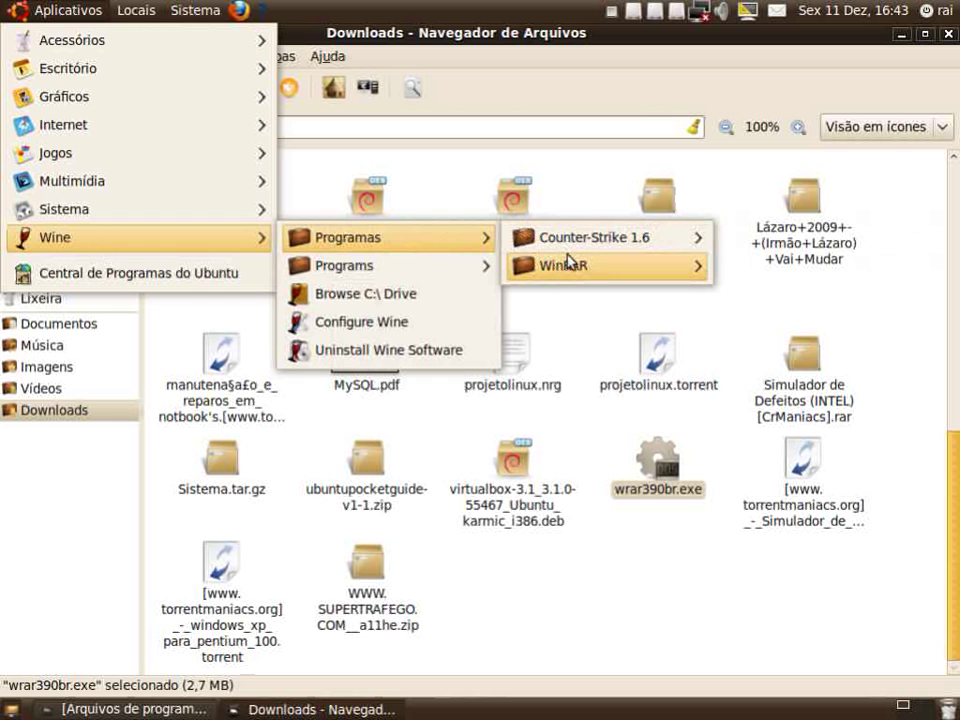
mouse_move(570, 263)
left_click(786, 321)
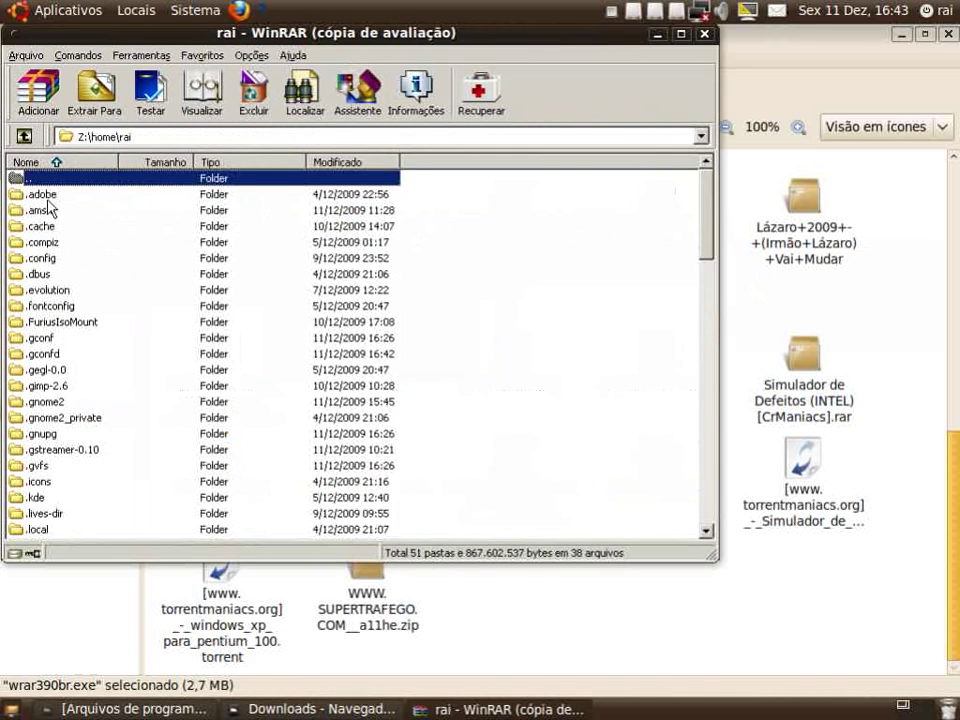
- Examine the home folder listing in WinRAR and compare its path with Meus Documentos in the file browser
scroll(50, 240, "down", 17)
scroll(50, 248, "down", 5)
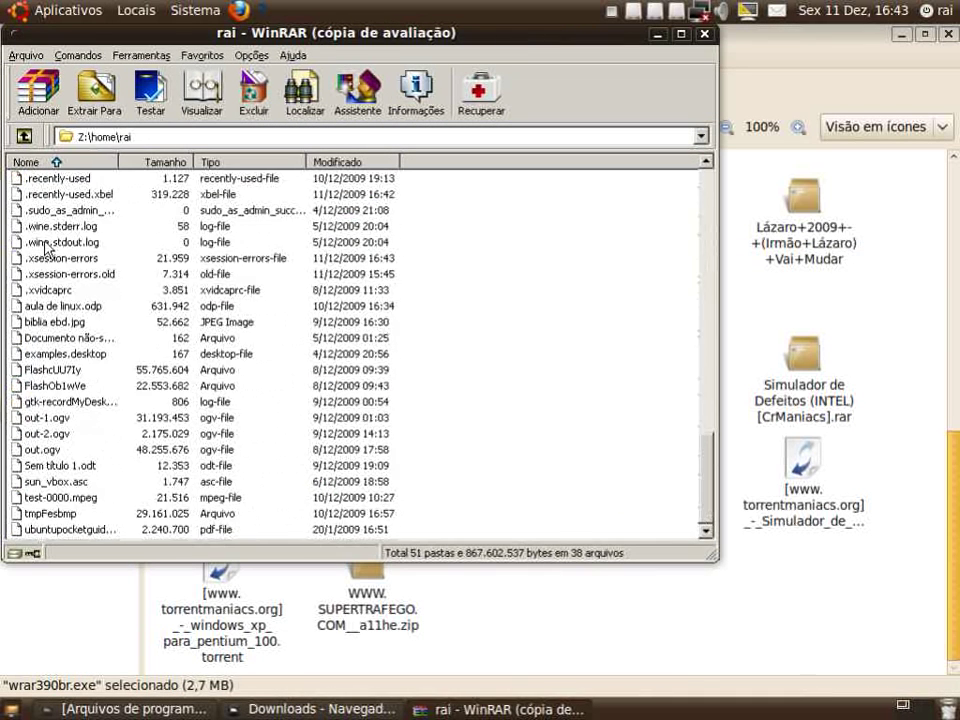
scroll(50, 248, "up", 18)
scroll(48, 250, "up", 4)
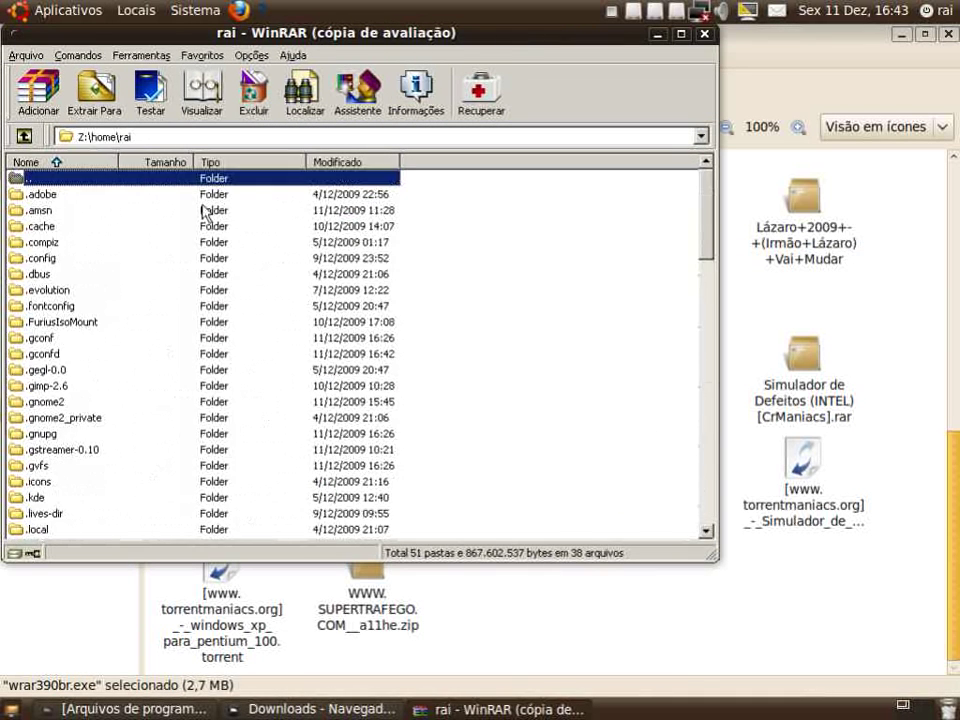
left_click(134, 12)
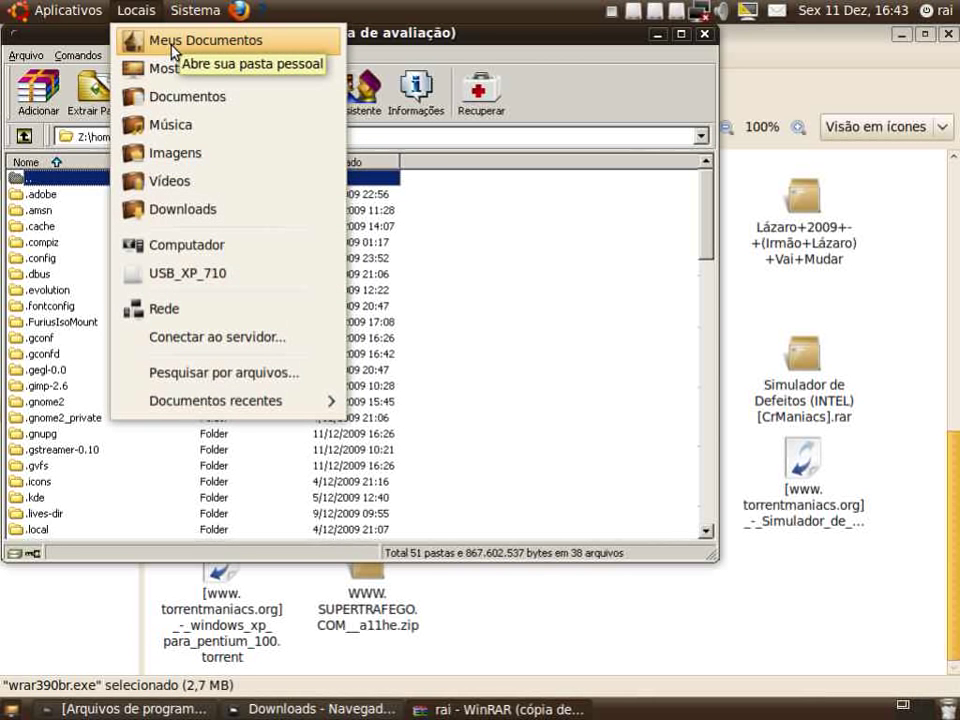
left_click(172, 47)
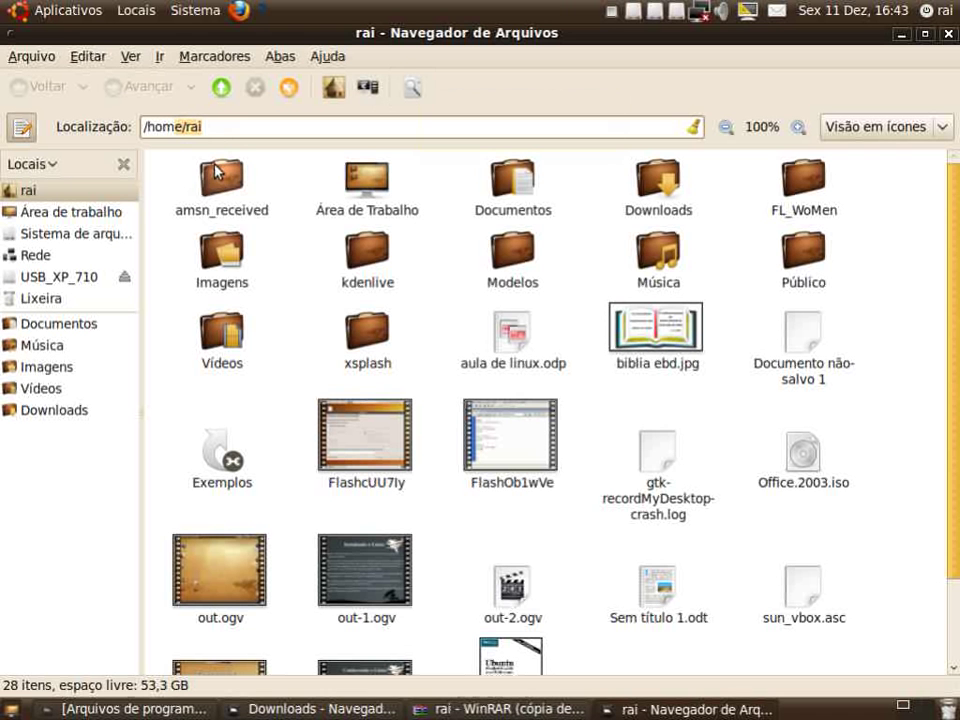
mouse_move(212, 125)
left_mouse_down()
mouse_move(190, 125)
mouse_move(223, 124)
mouse_move(189, 124)
mouse_move(216, 125)
left_mouse_up()
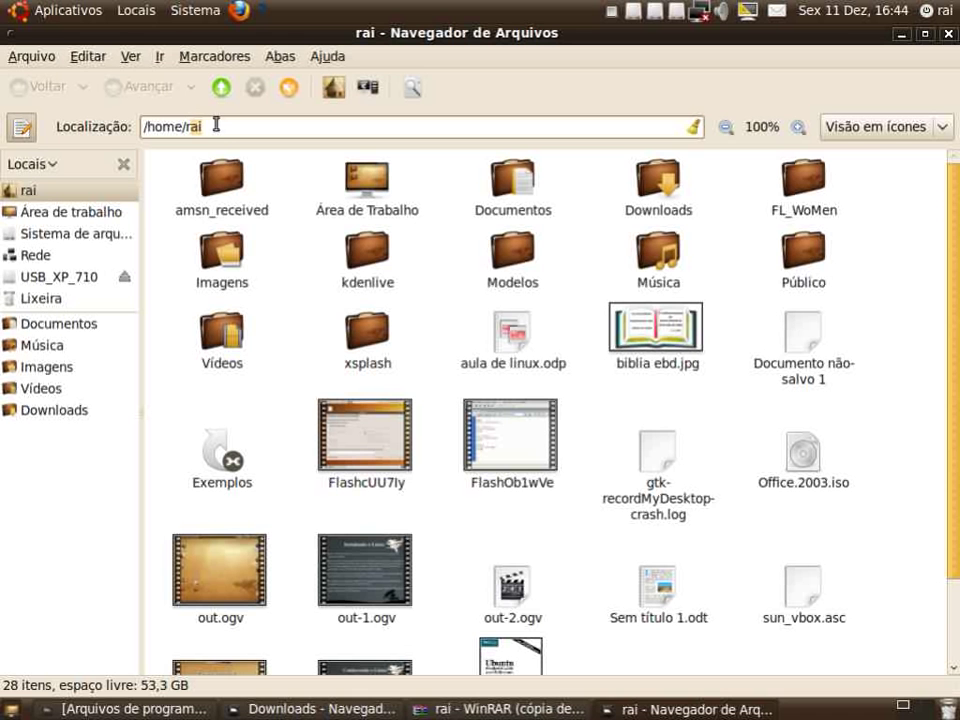
left_click(212, 123)
- Close WinRAR and all open file browser windows to return to the empty desktop
left_click(949, 35)
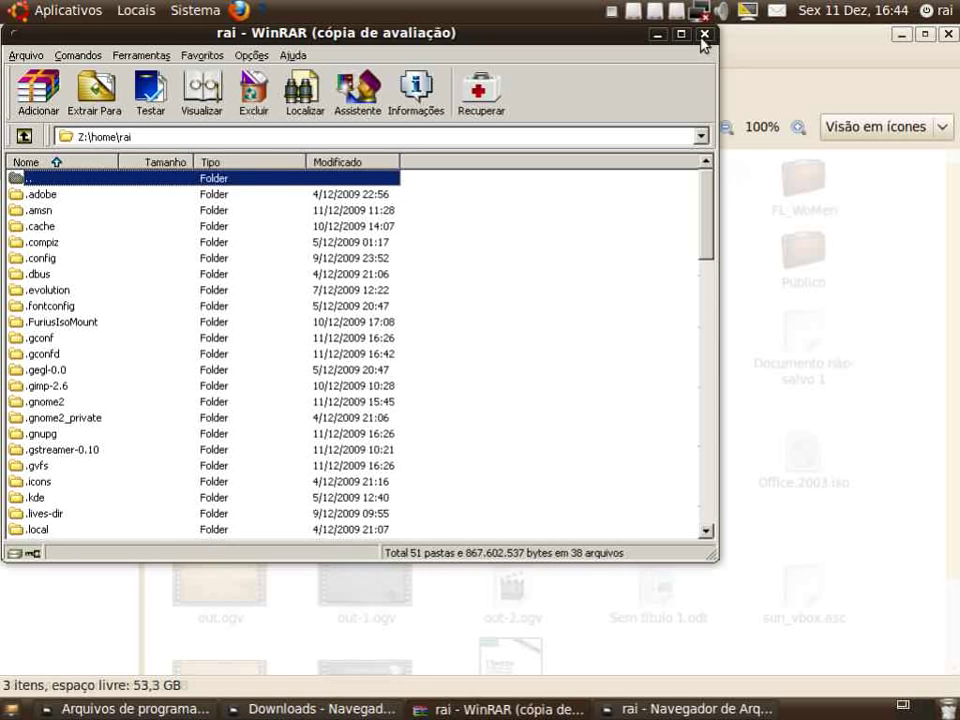
left_click(704, 35)
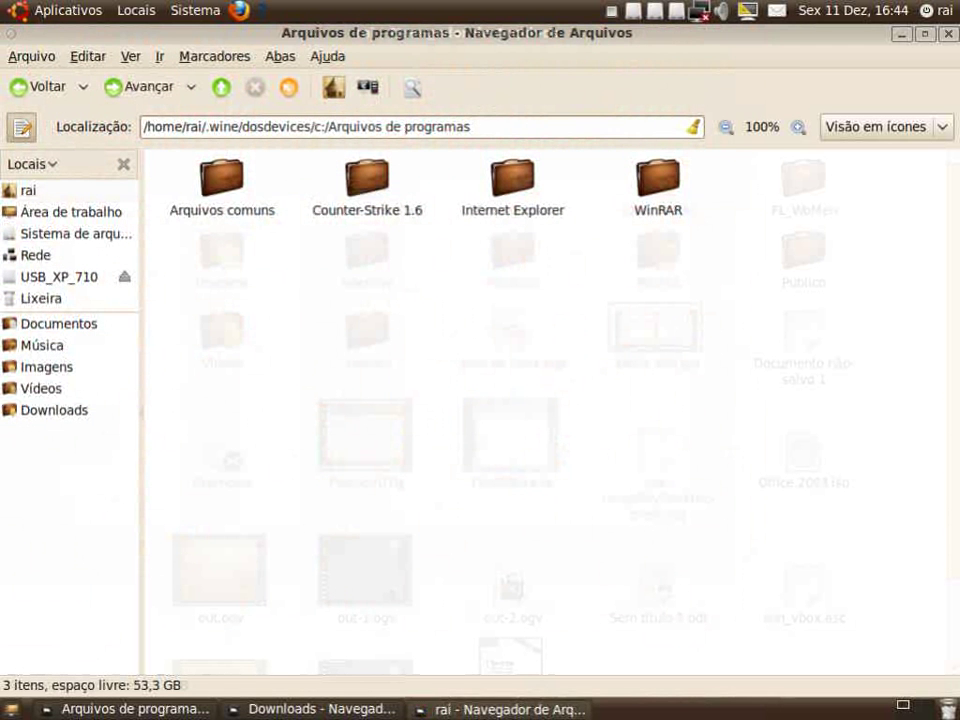
left_click(508, 709)
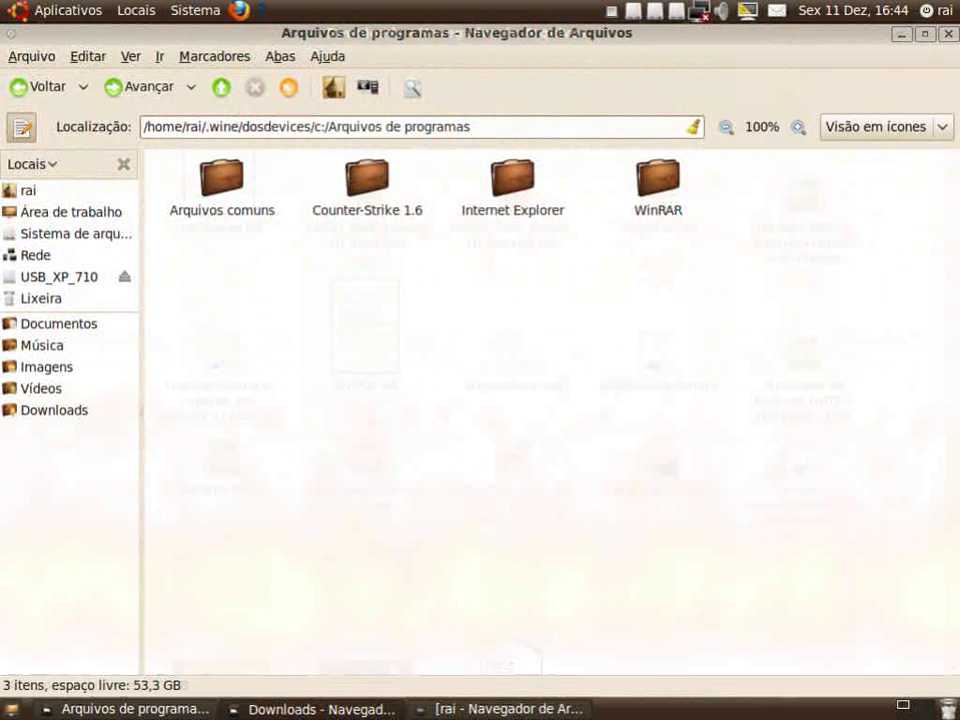
left_click(903, 33)
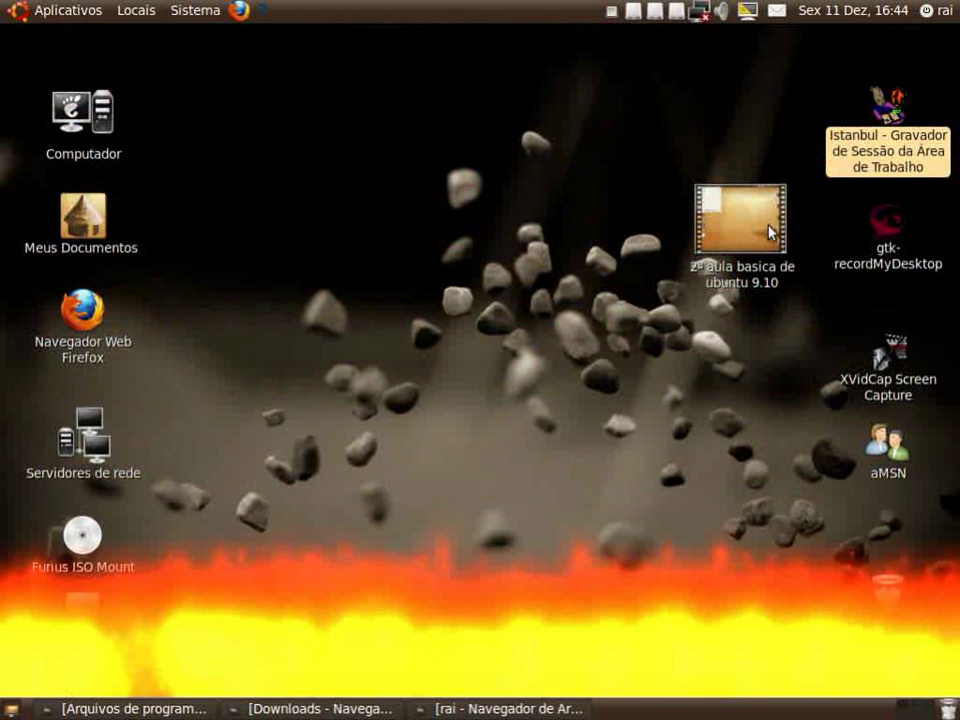
left_click(450, 709)
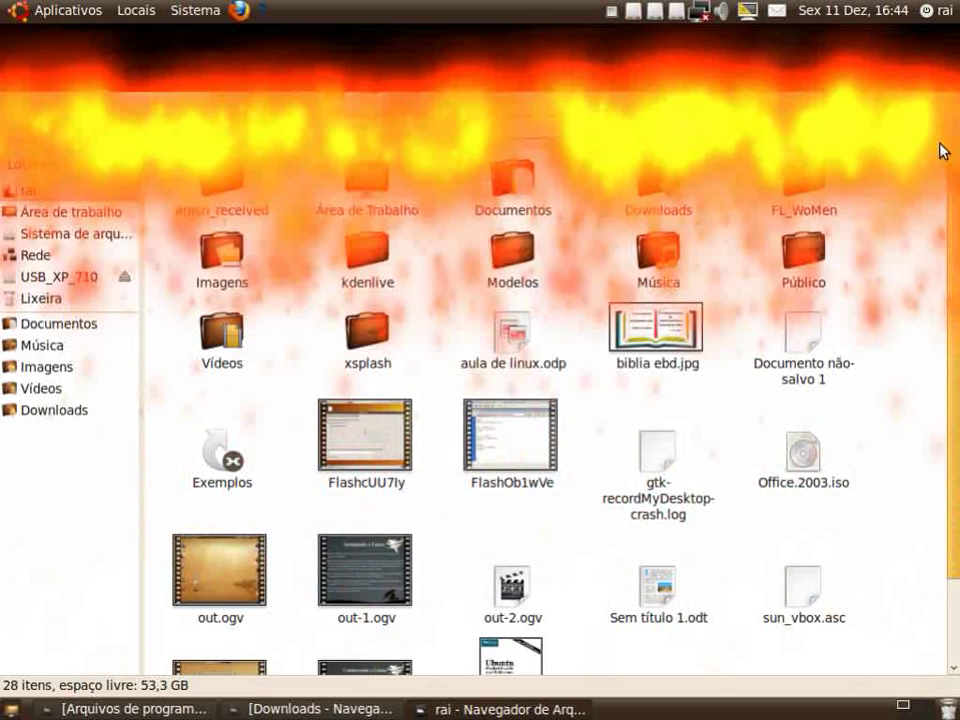
left_click(946, 34)
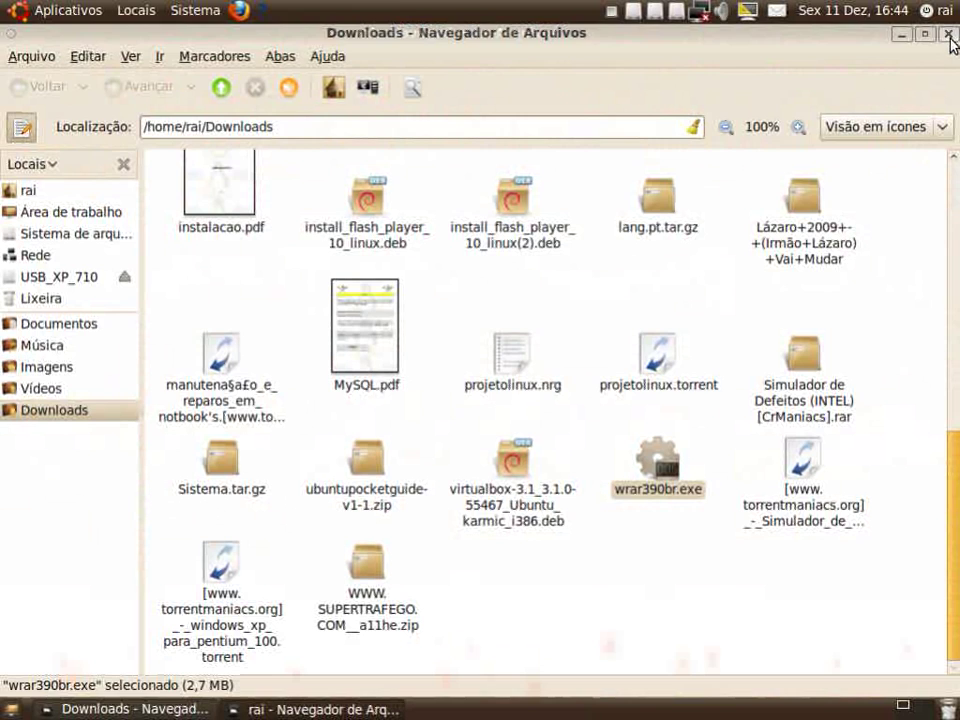
left_click(949, 36)
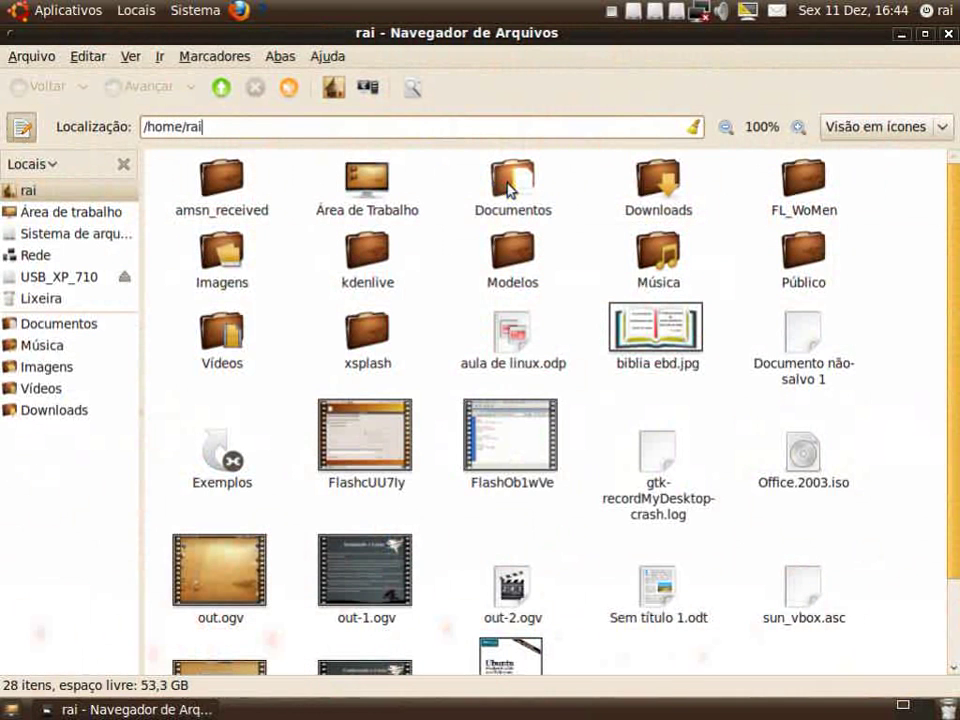
left_click(949, 34)
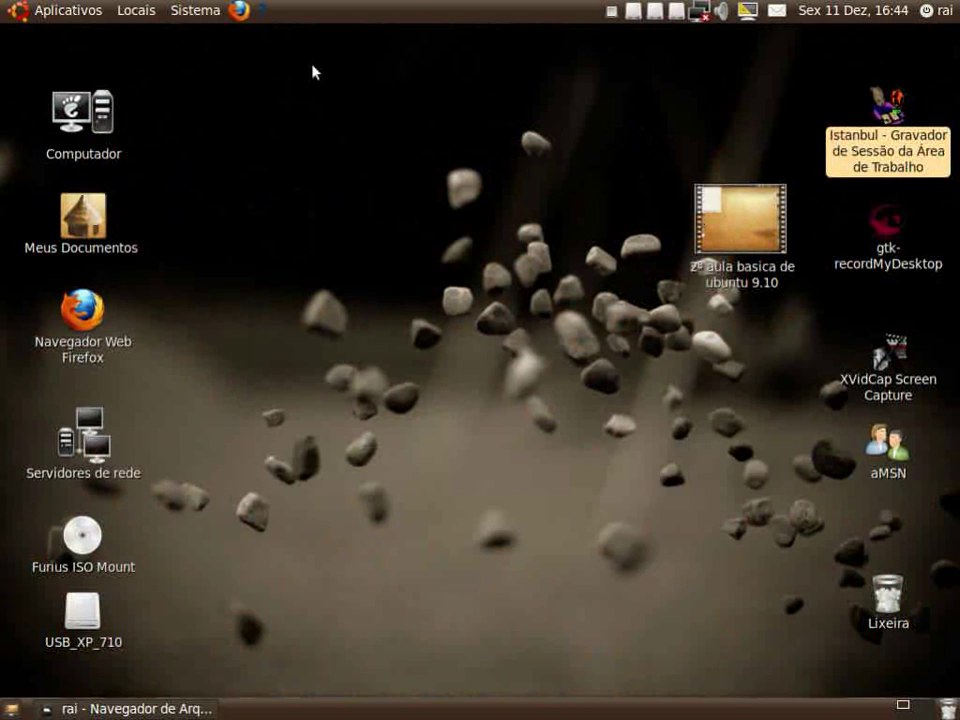
- Open the Wine configuration and choose Windows XP as the Windows version for the Default Settings
left_click(95, 16)
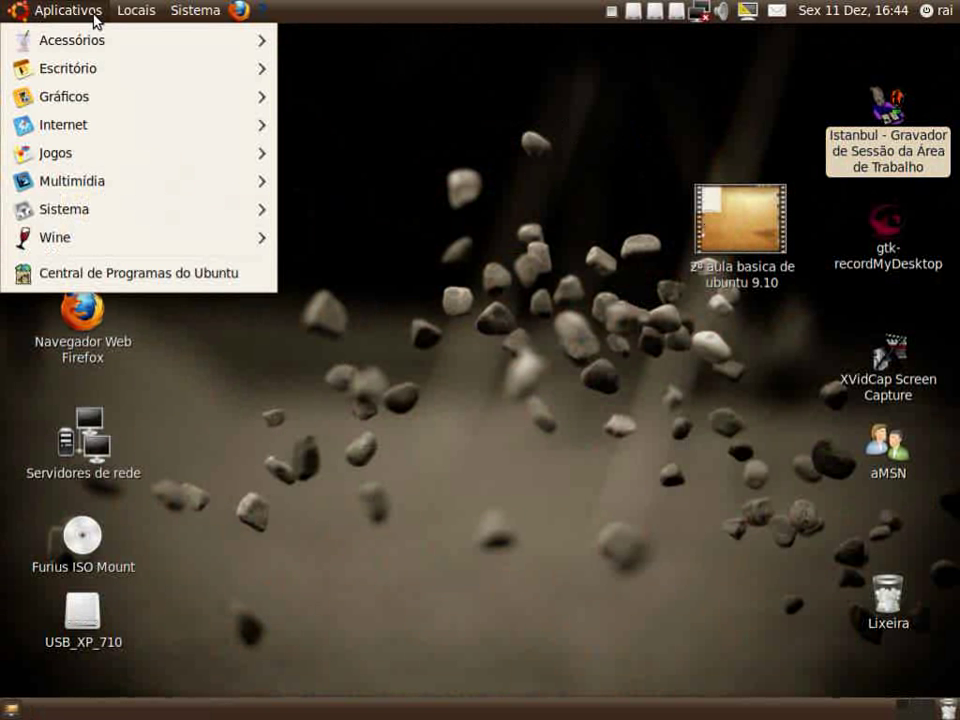
mouse_move(111, 240)
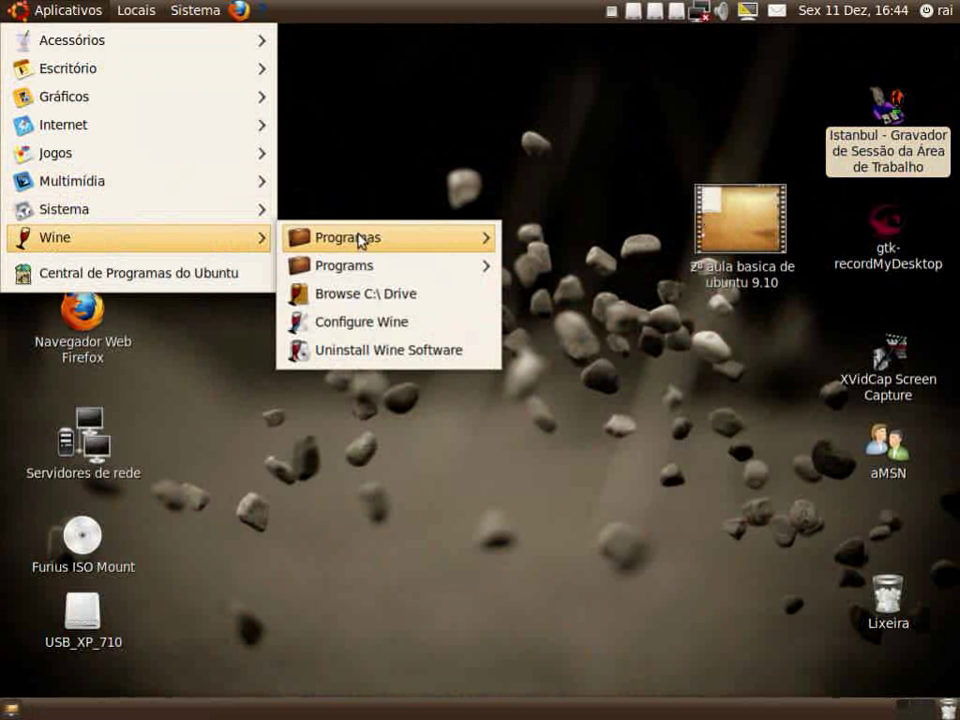
mouse_move(357, 240)
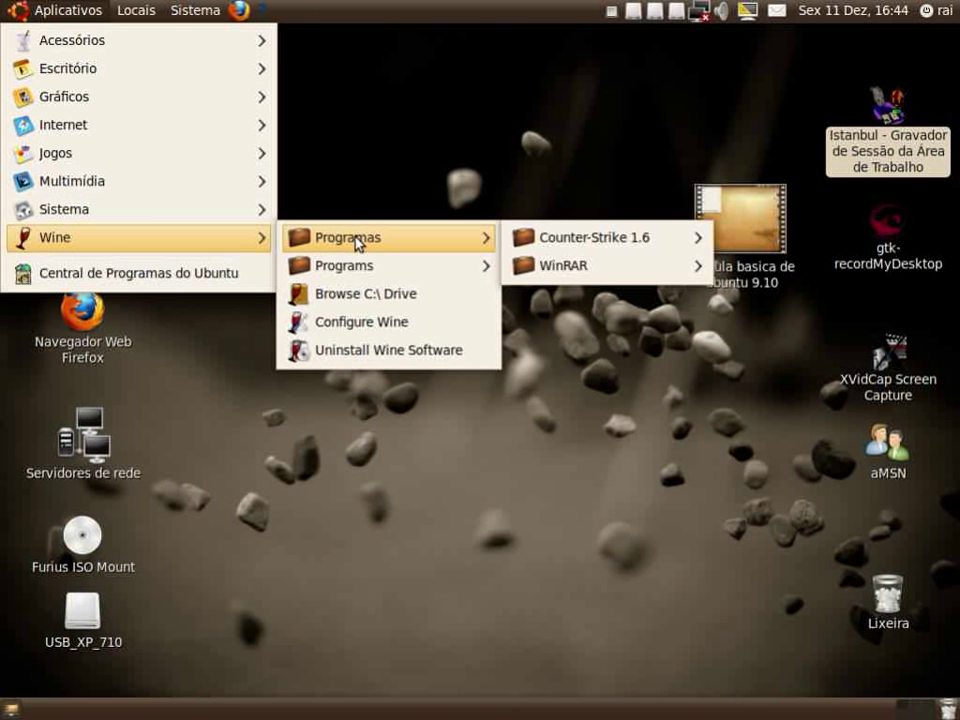
left_click(364, 334)
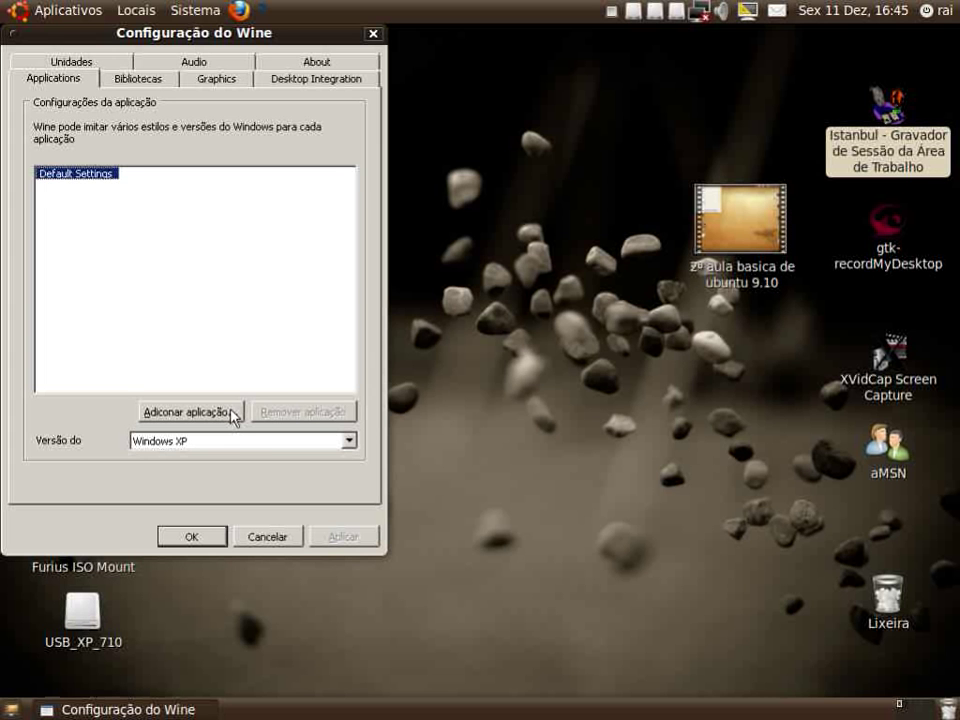
left_click(231, 442)
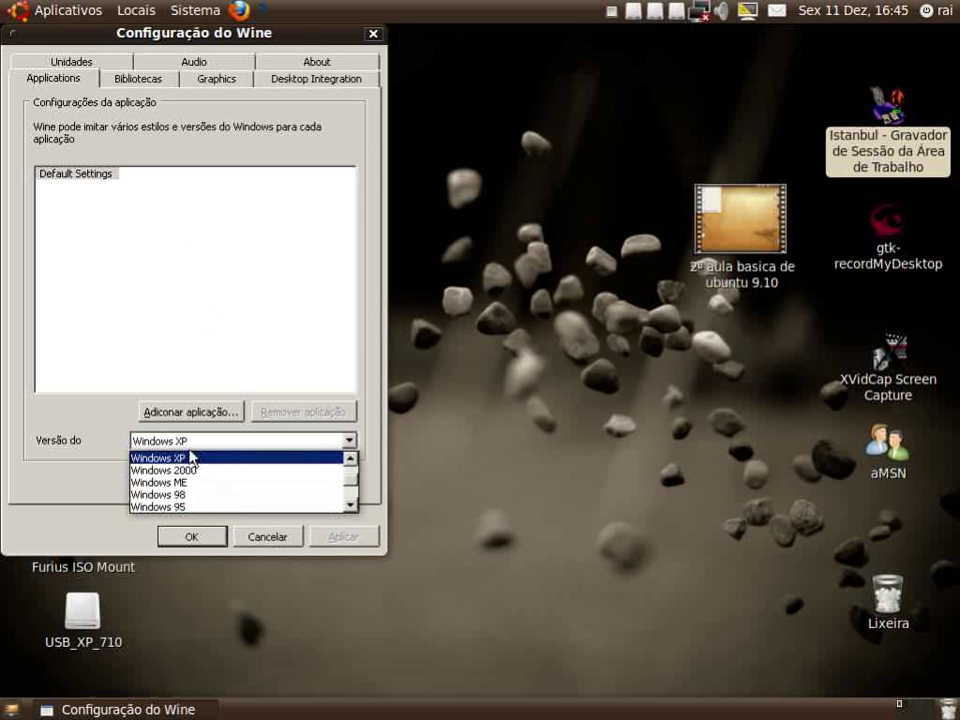
left_click(191, 459)
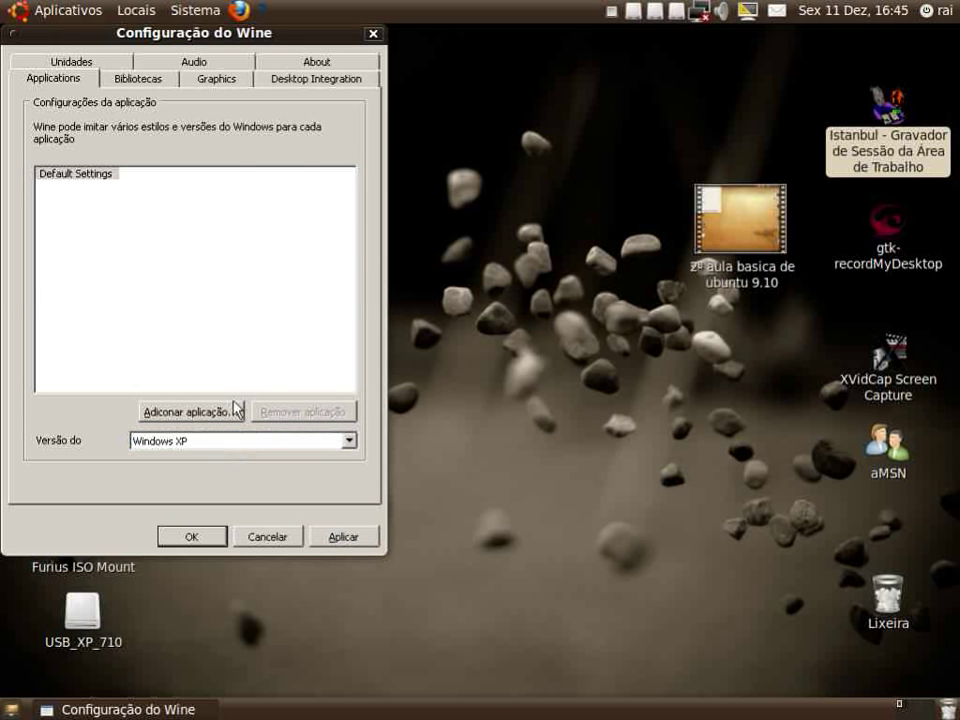
- Add cstrike.exe from Arquivos de programas\Counter-Strike 1.6 to Wine's application settings list
left_click(236, 407)
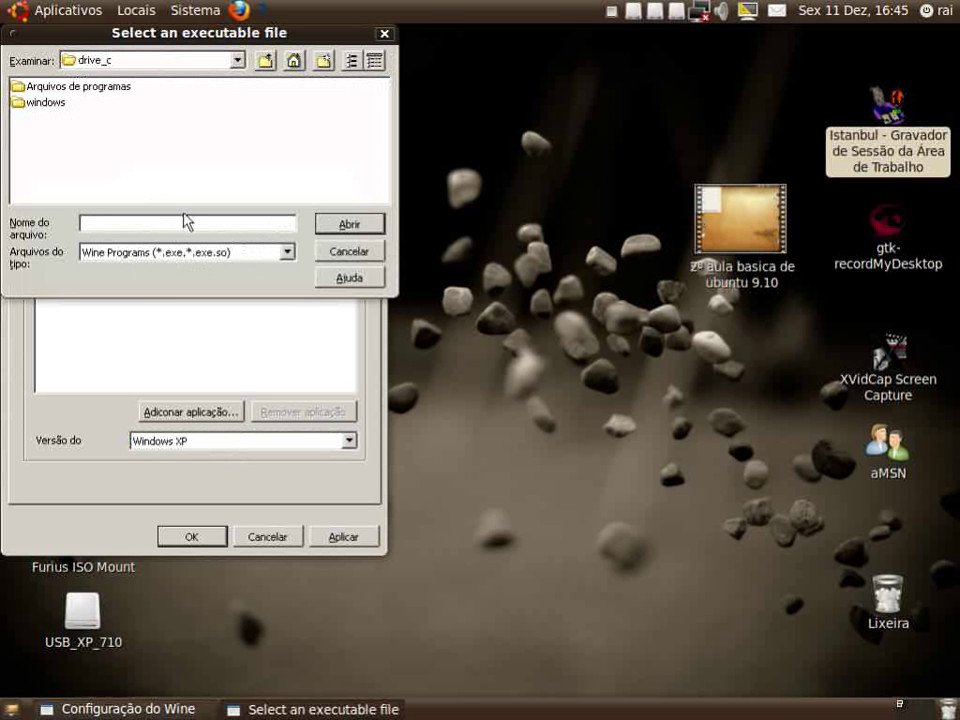
double_click(96, 87)
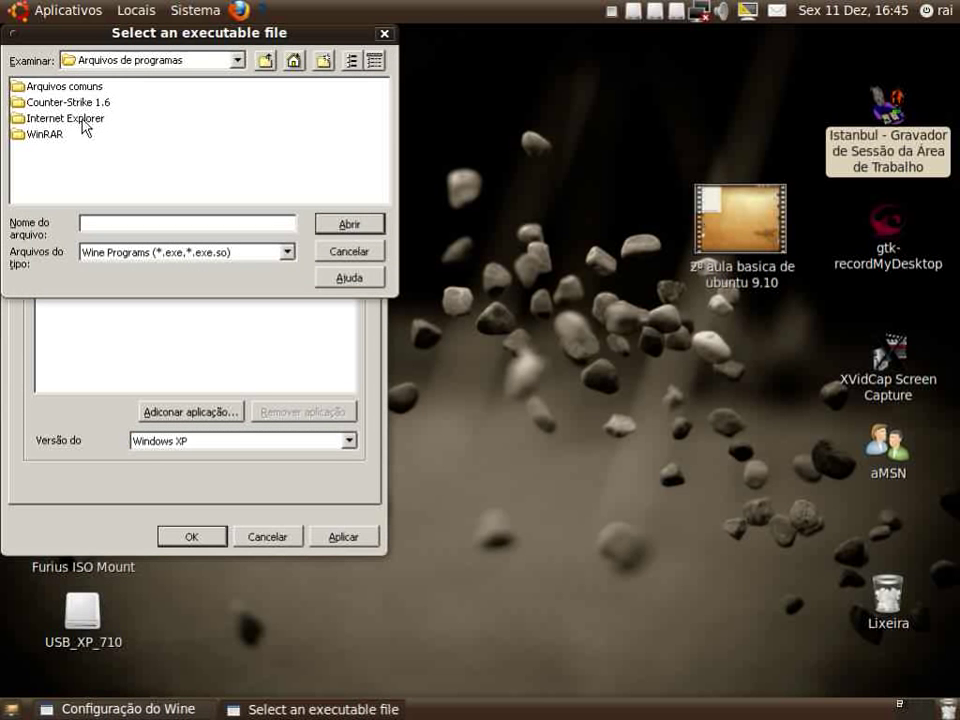
double_click(66, 102)
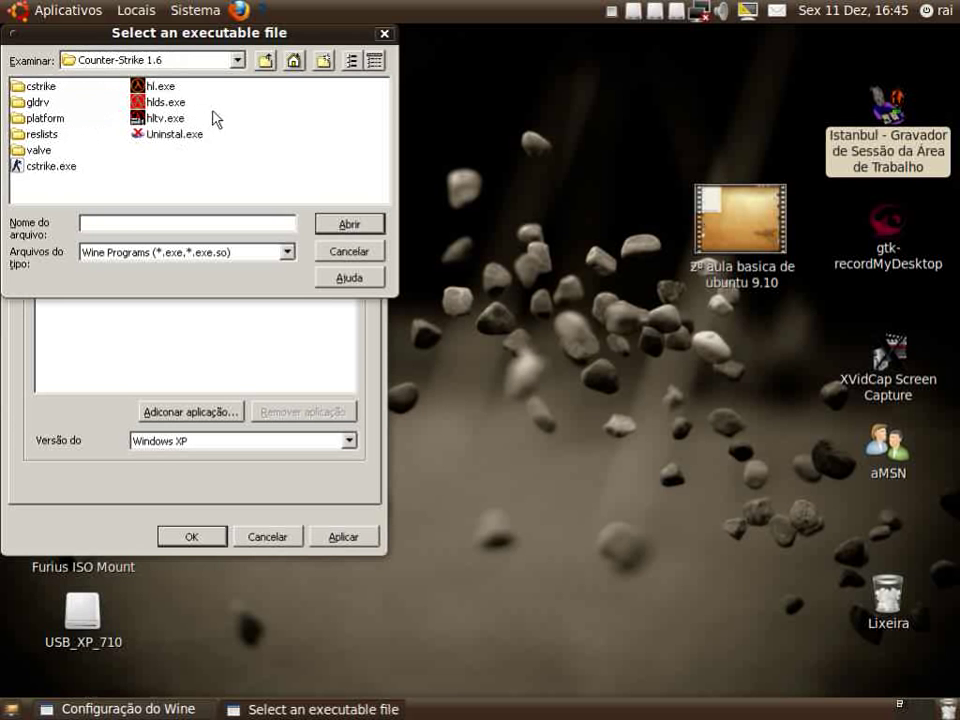
left_click(50, 166)
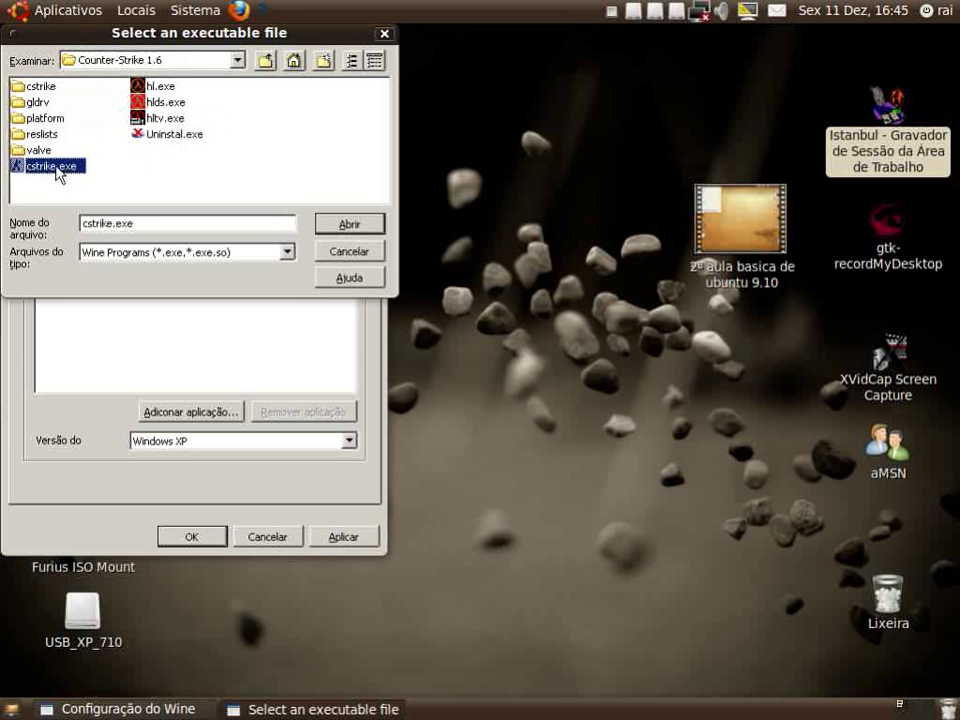
left_click(345, 230)
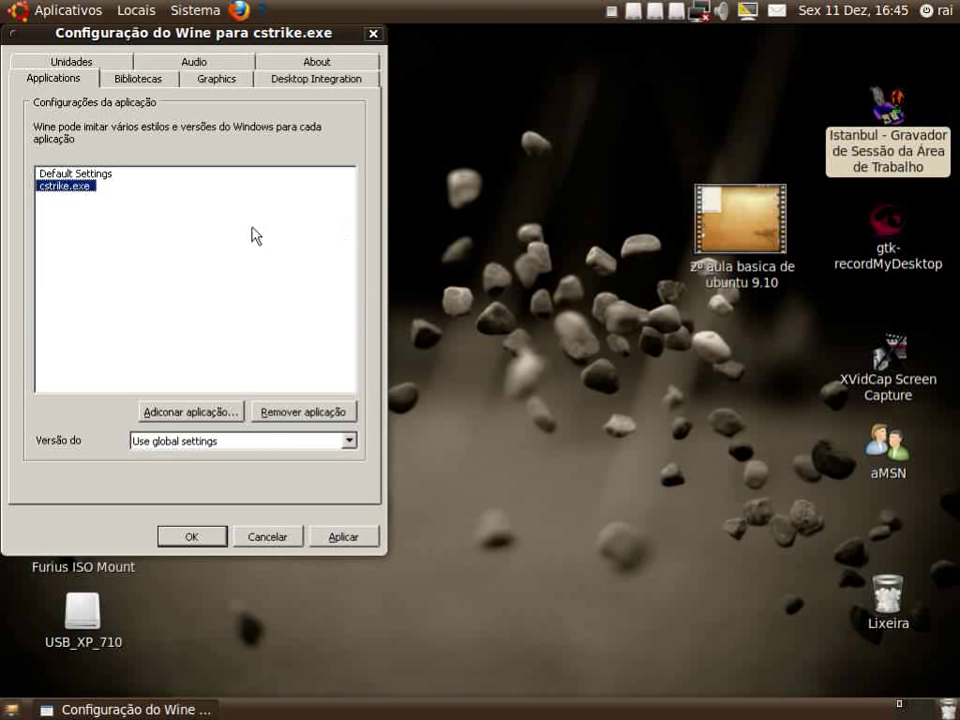
- Add library overrides for acledit and activeds to the cstrike.exe application settings
left_click(89, 175)
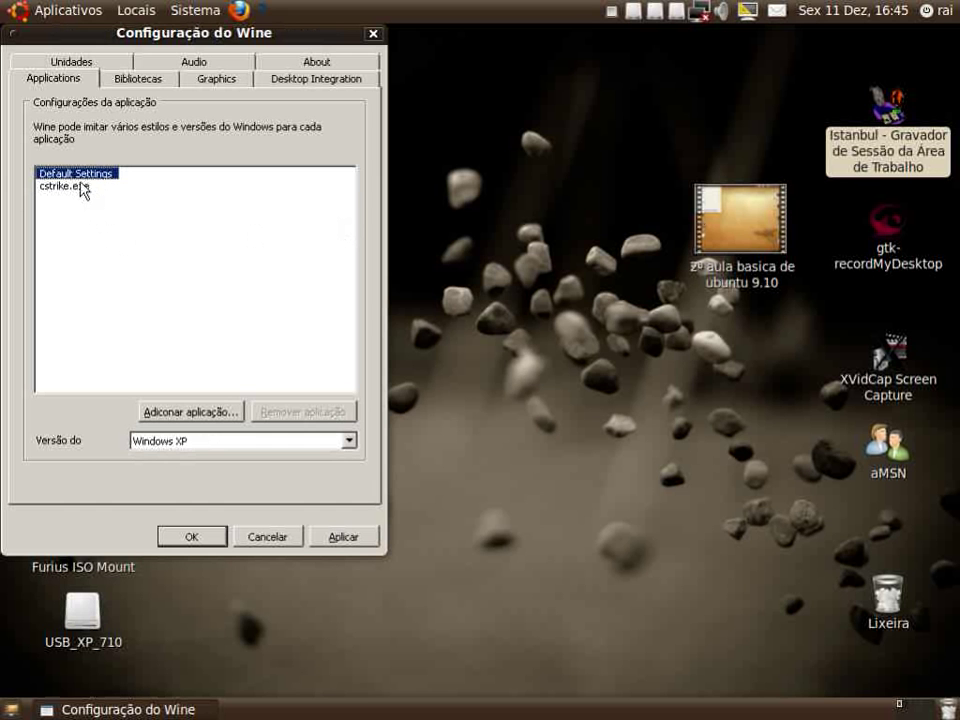
left_click(80, 186)
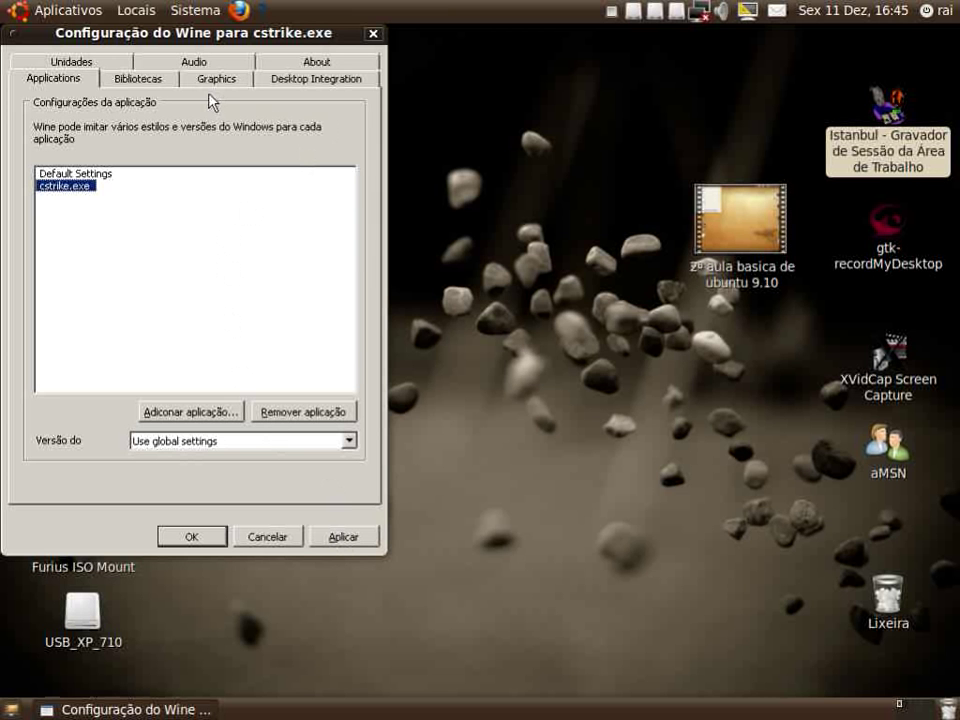
left_click(148, 82)
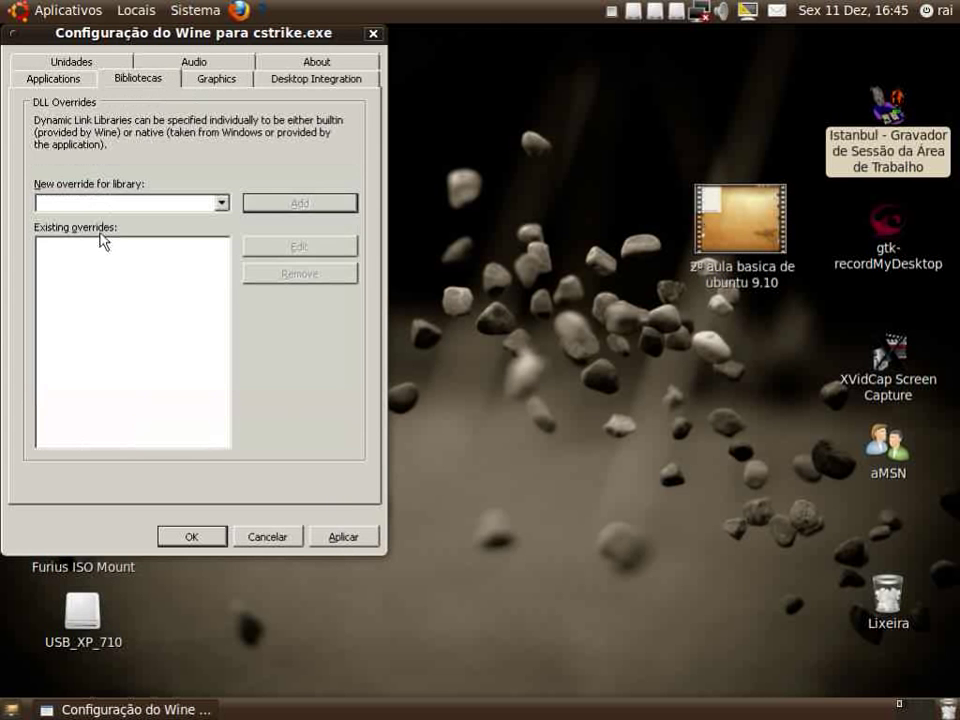
left_click(221, 203)
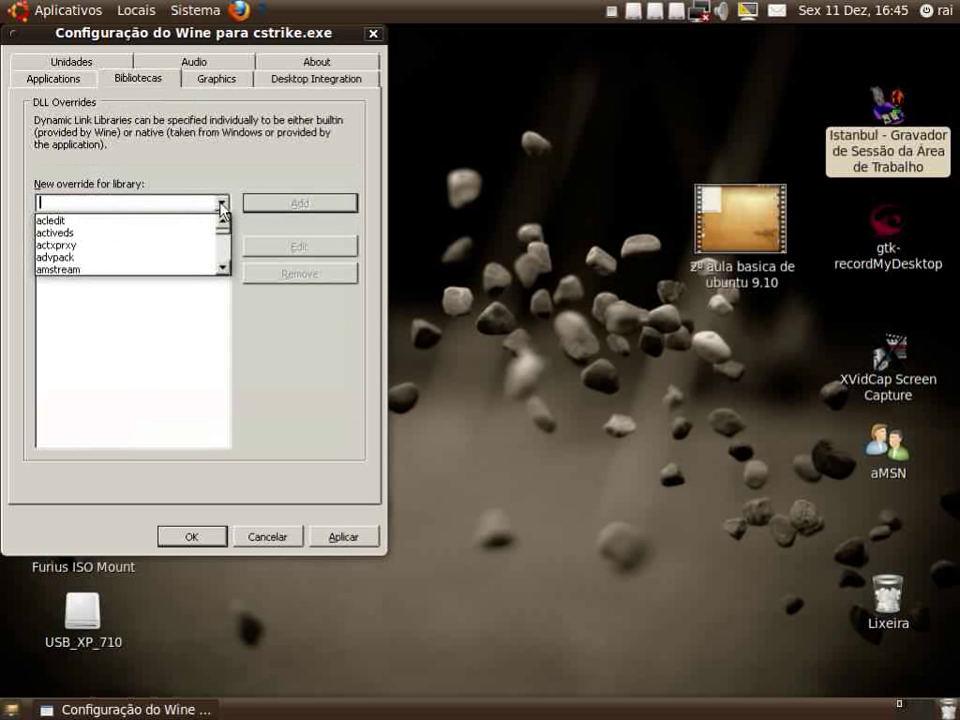
left_click(105, 220)
left_click(257, 203)
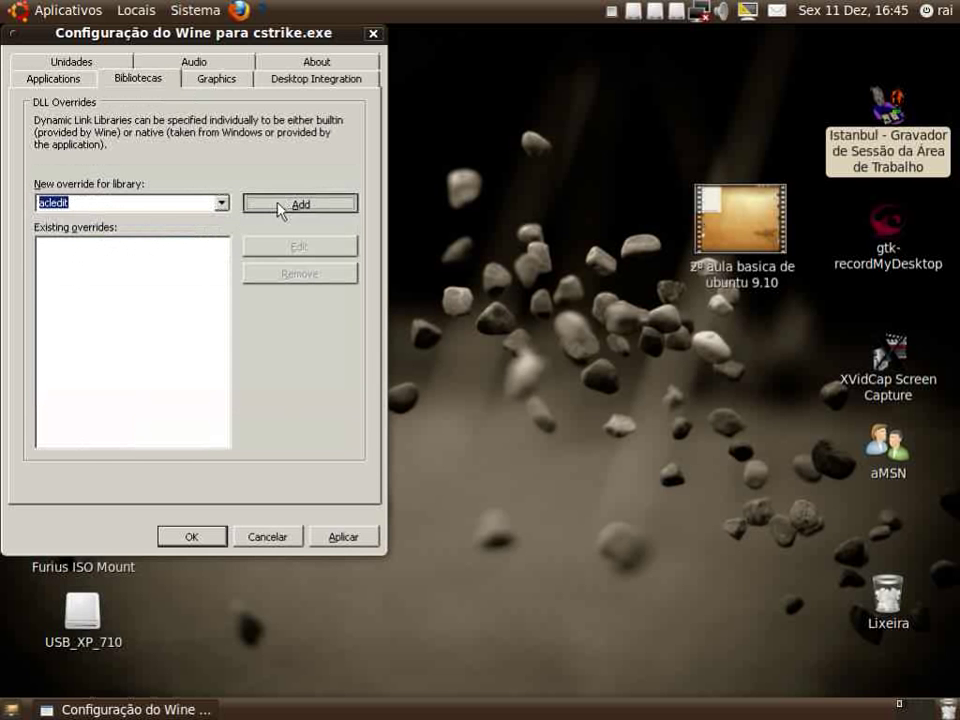
left_click(221, 204)
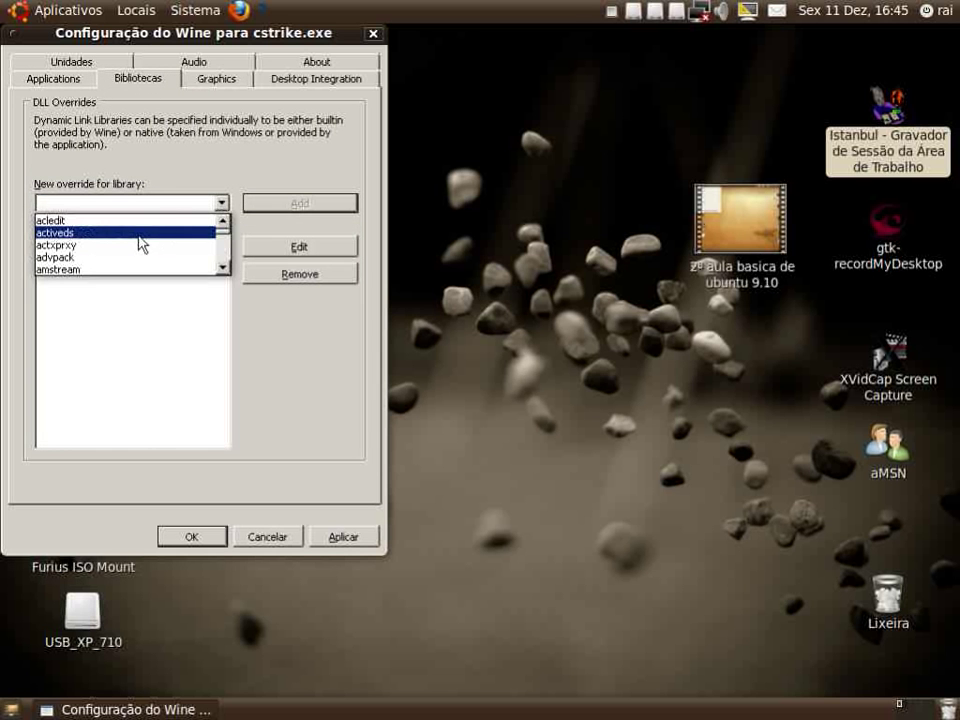
left_click(140, 233)
left_click(295, 204)
- Add library overrides for actxprxy, advpack and amstream to cstrike.exe, then apply the settings and close the configuration
left_click(221, 204)
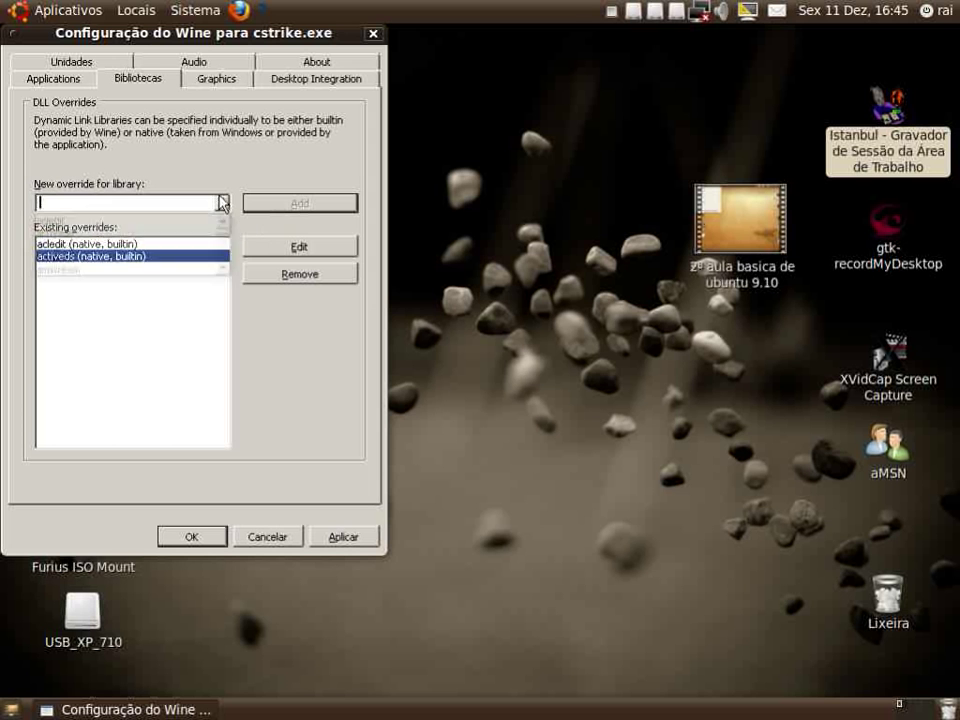
left_click(113, 245)
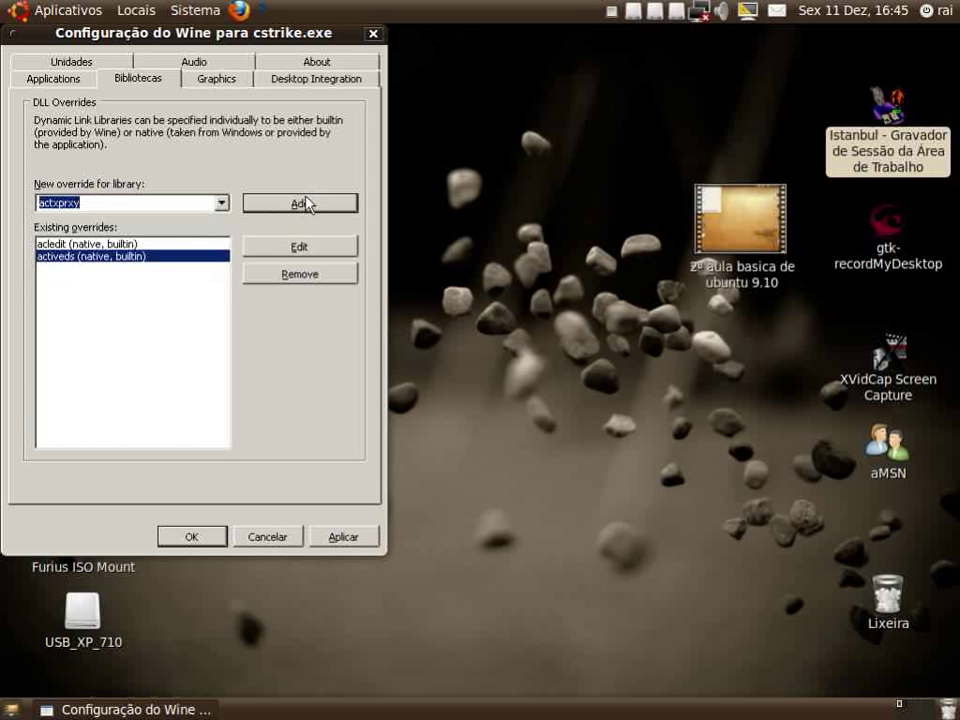
left_click(302, 203)
left_click(221, 204)
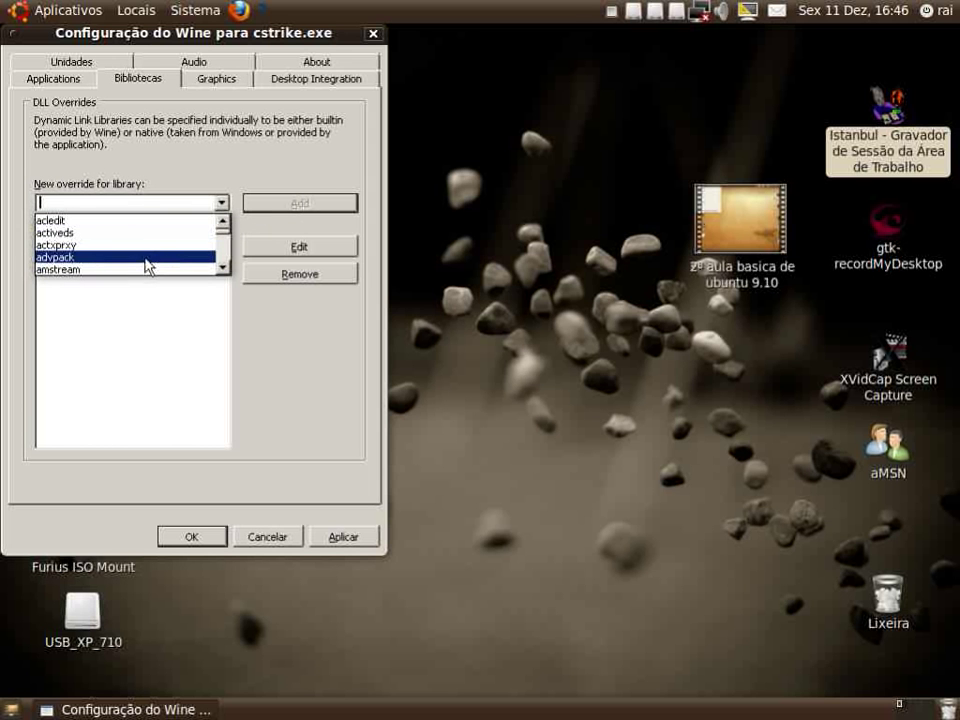
left_click(190, 257)
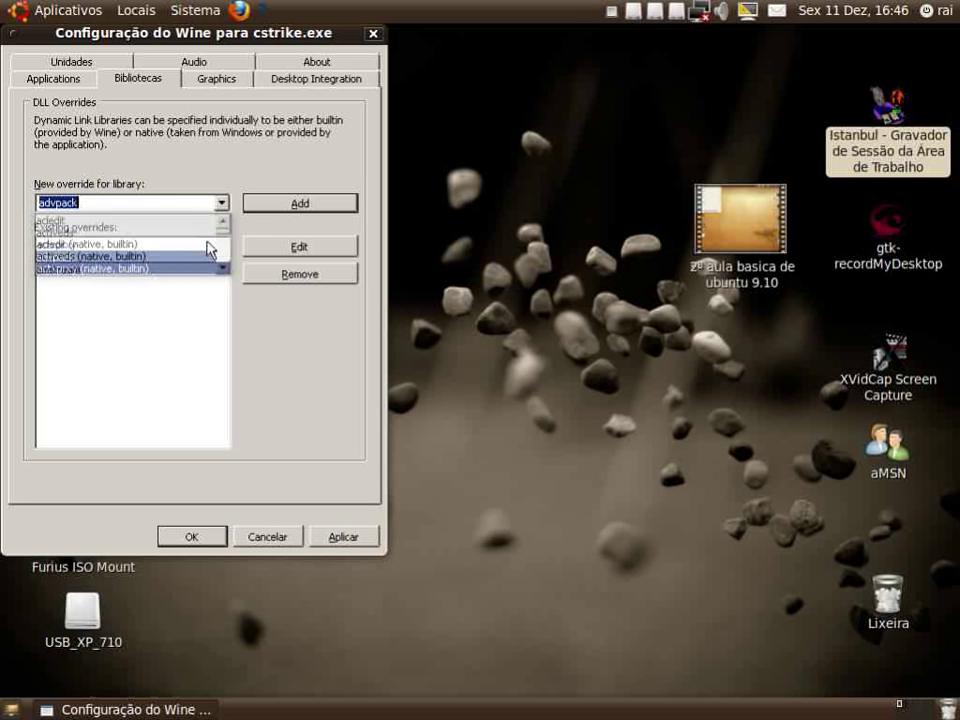
left_click(285, 203)
left_click(219, 206)
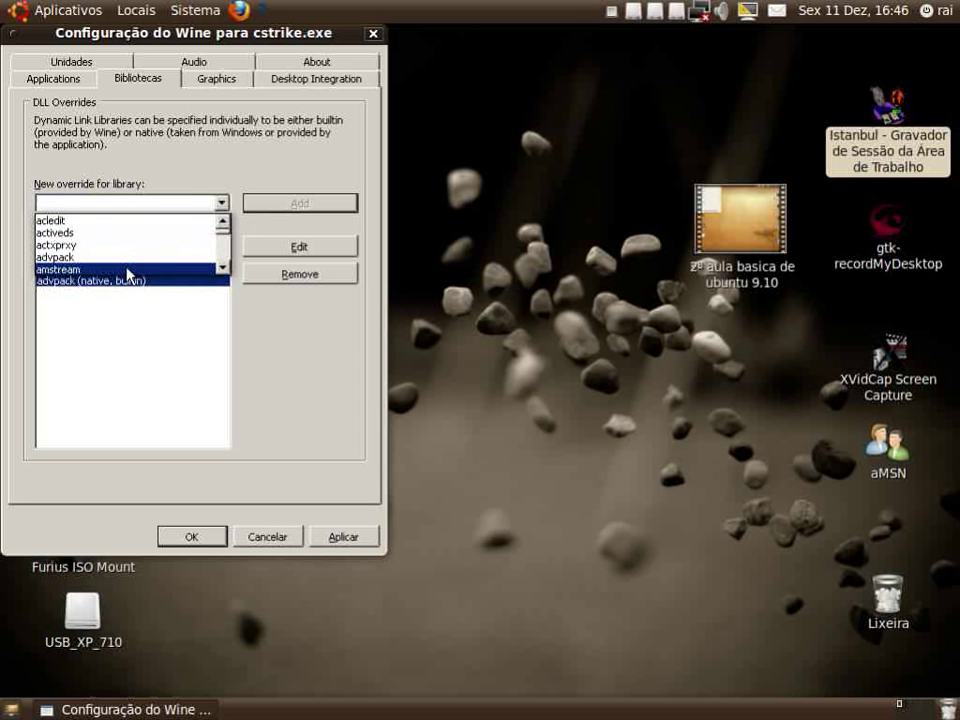
left_click(129, 269)
left_click(255, 203)
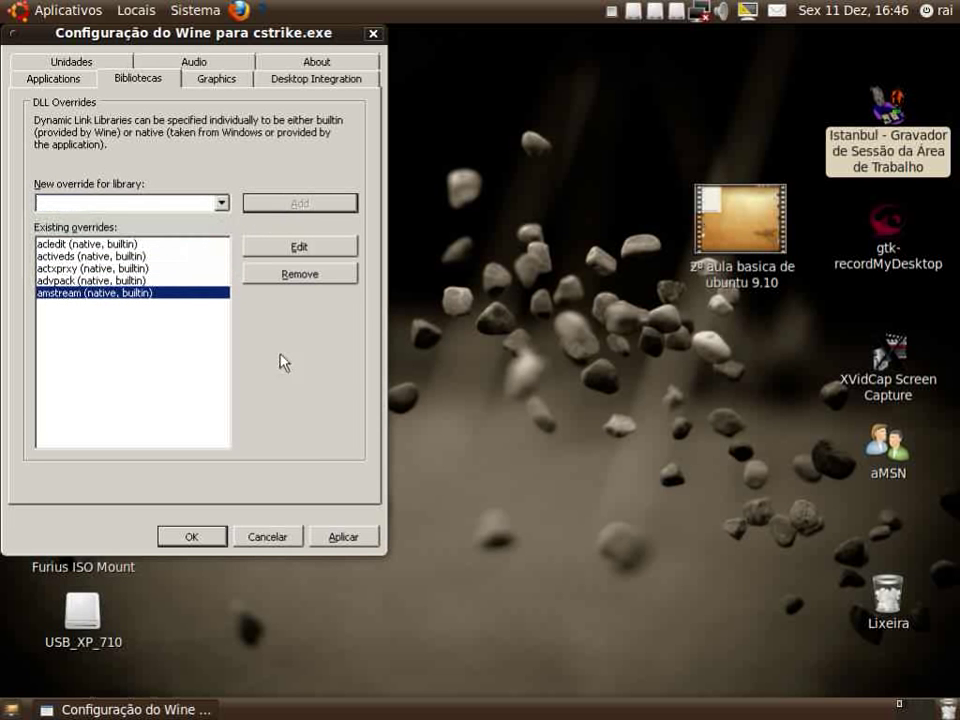
left_click(340, 537)
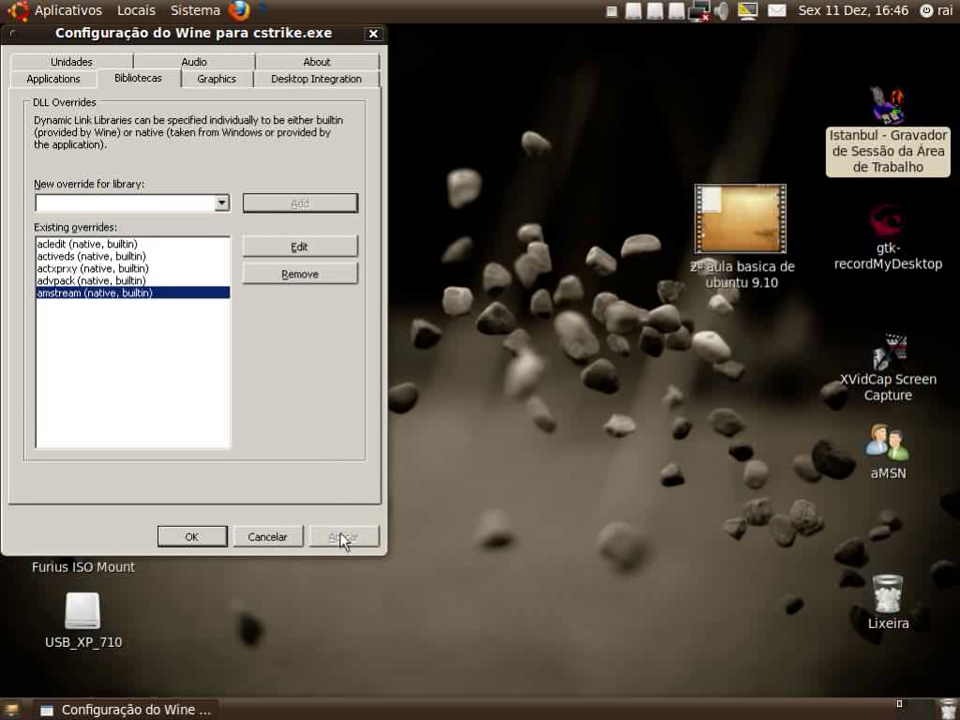
left_click(192, 537)
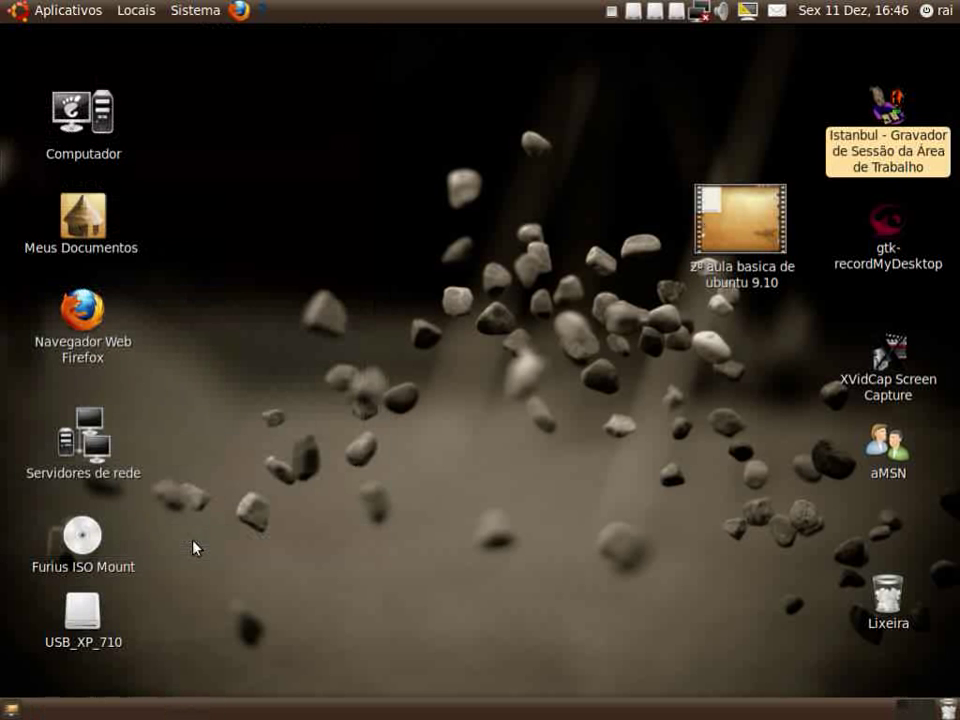
- View the folders on Wine's C: drive and close the file browser
left_click(71, 14)
mouse_move(108, 242)
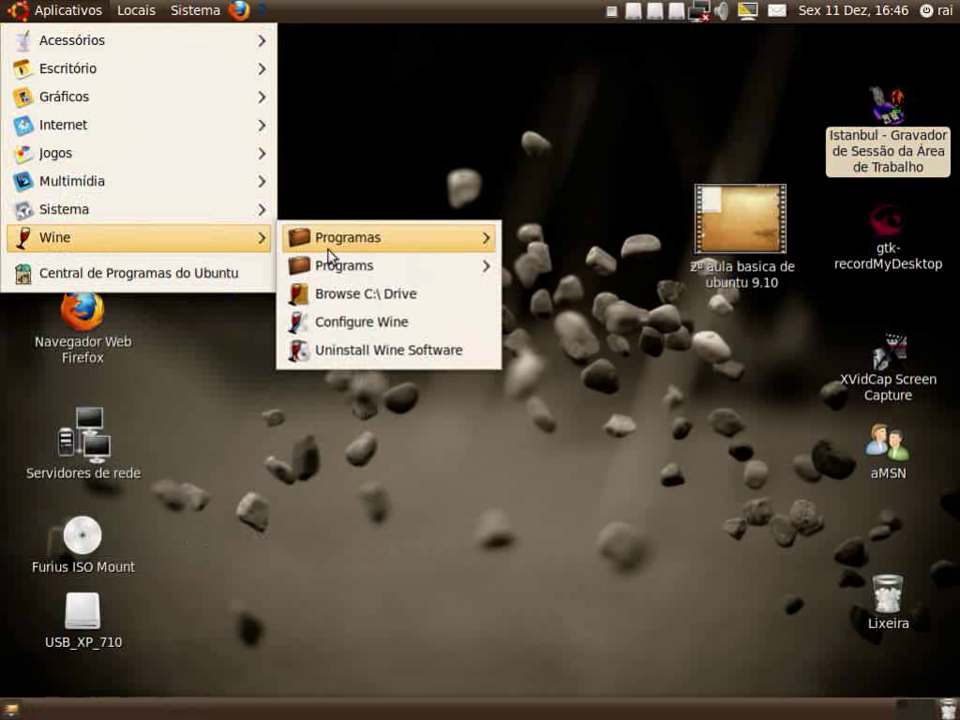
left_click(365, 295)
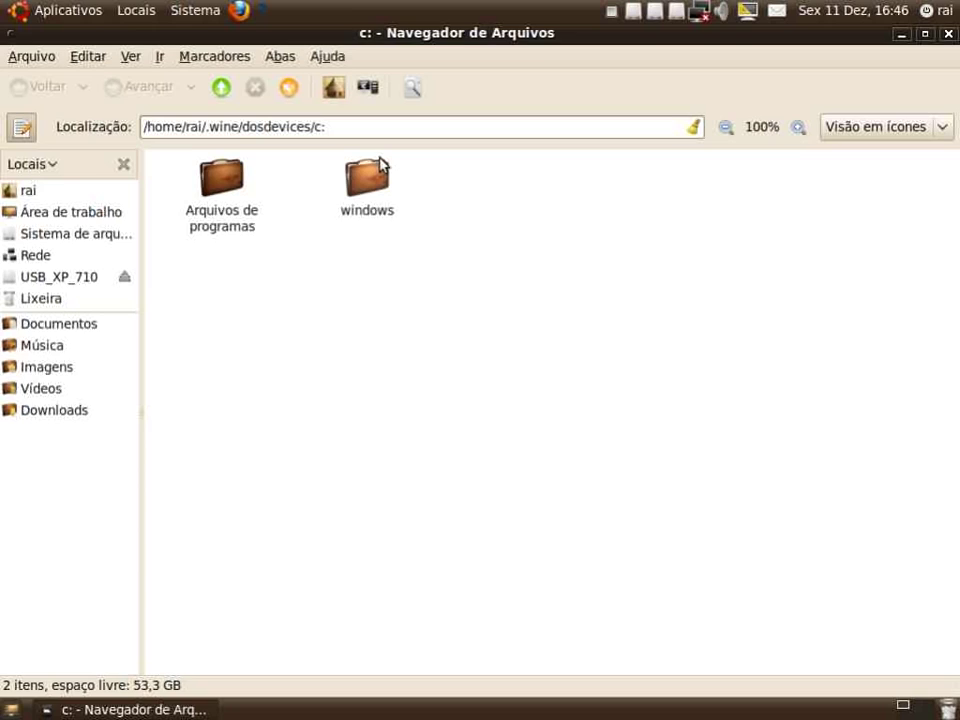
left_click(948, 33)
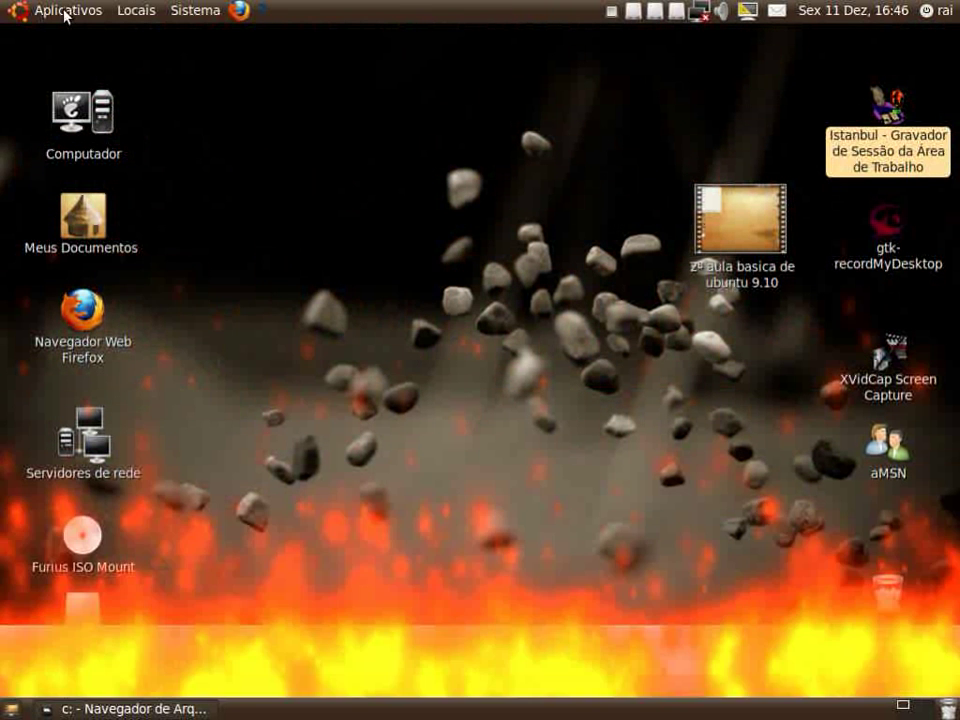
- Reopen the Wine configuration and review the graphics, desktop integration, application, library override, drive mapping and audio settings
left_click(66, 11)
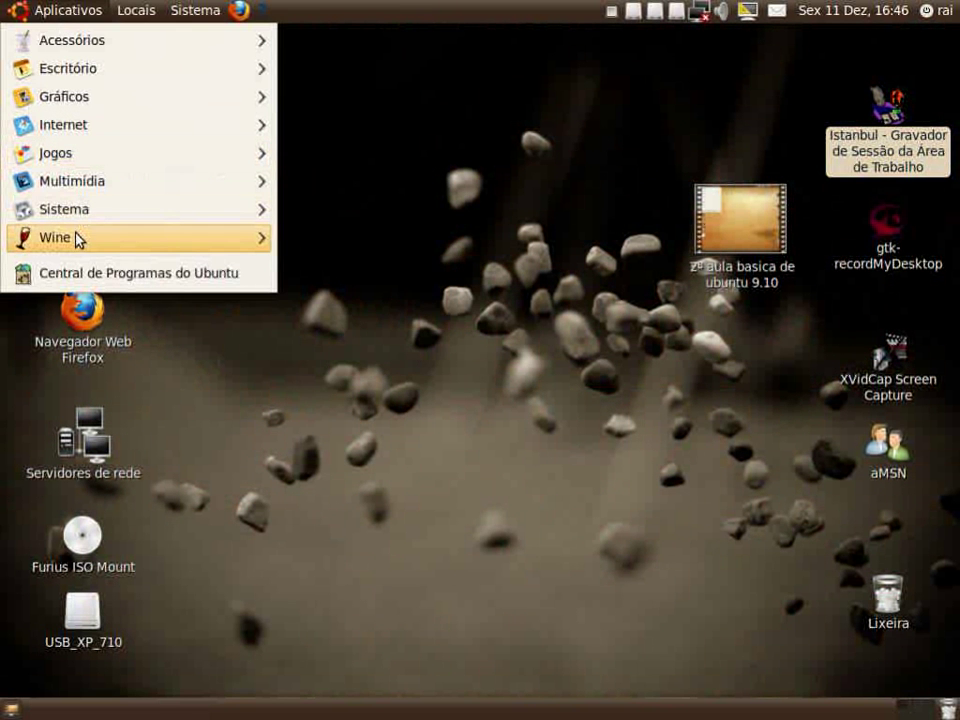
mouse_move(78, 239)
left_click(375, 321)
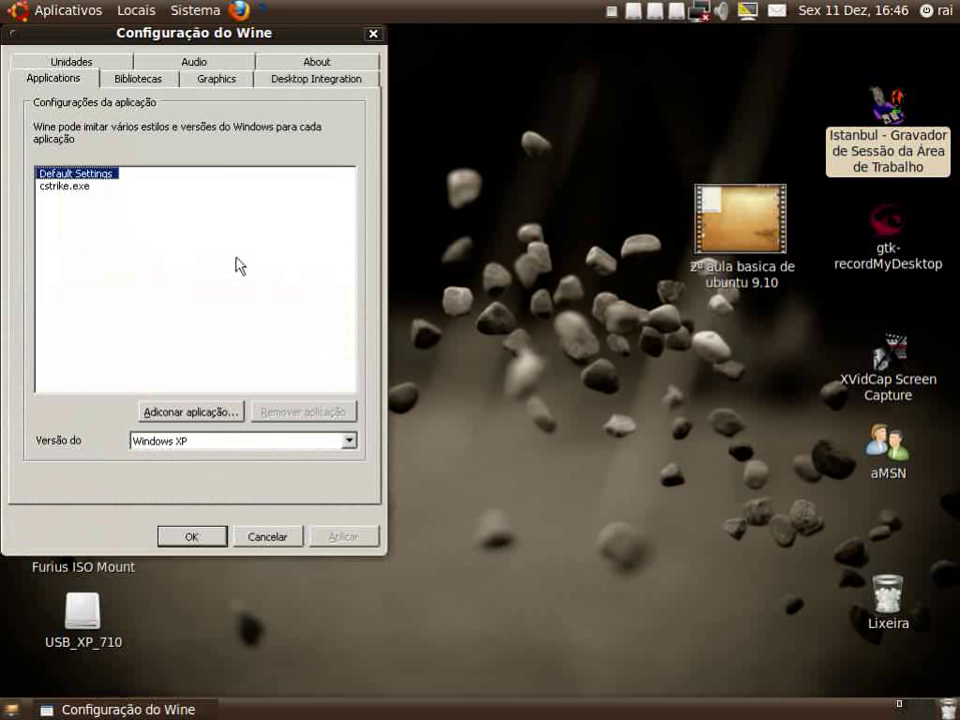
left_click(215, 80)
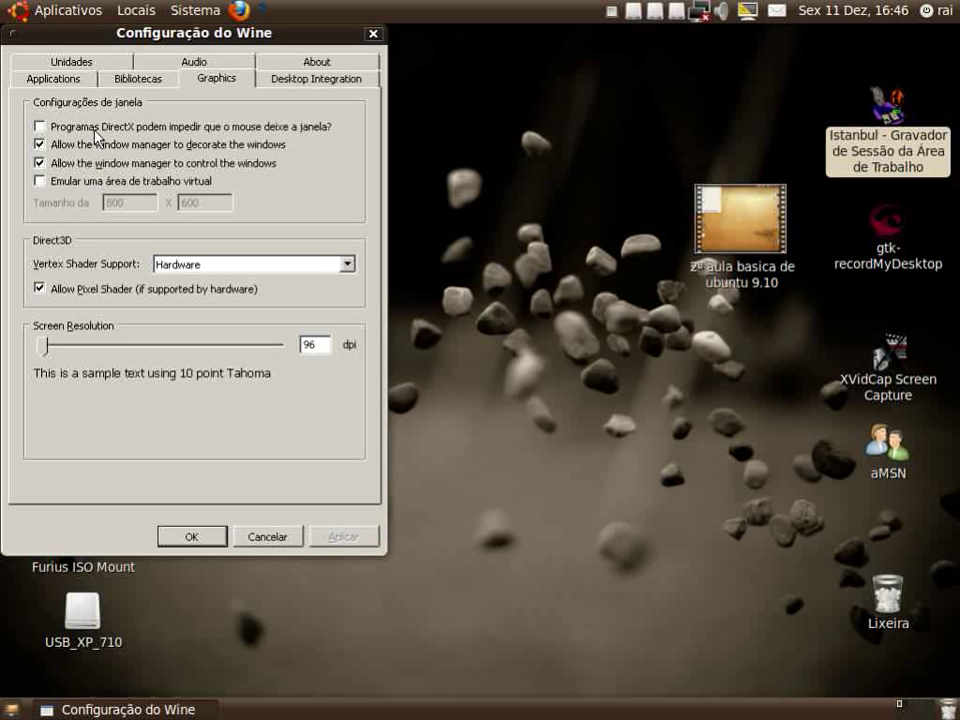
left_click(315, 80)
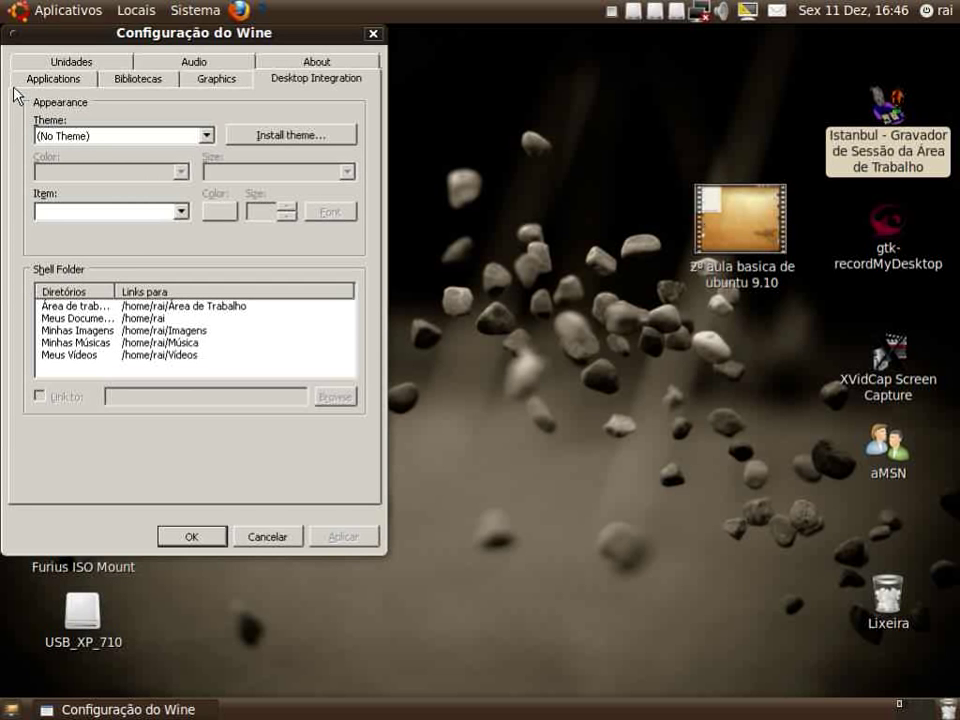
left_click(43, 82)
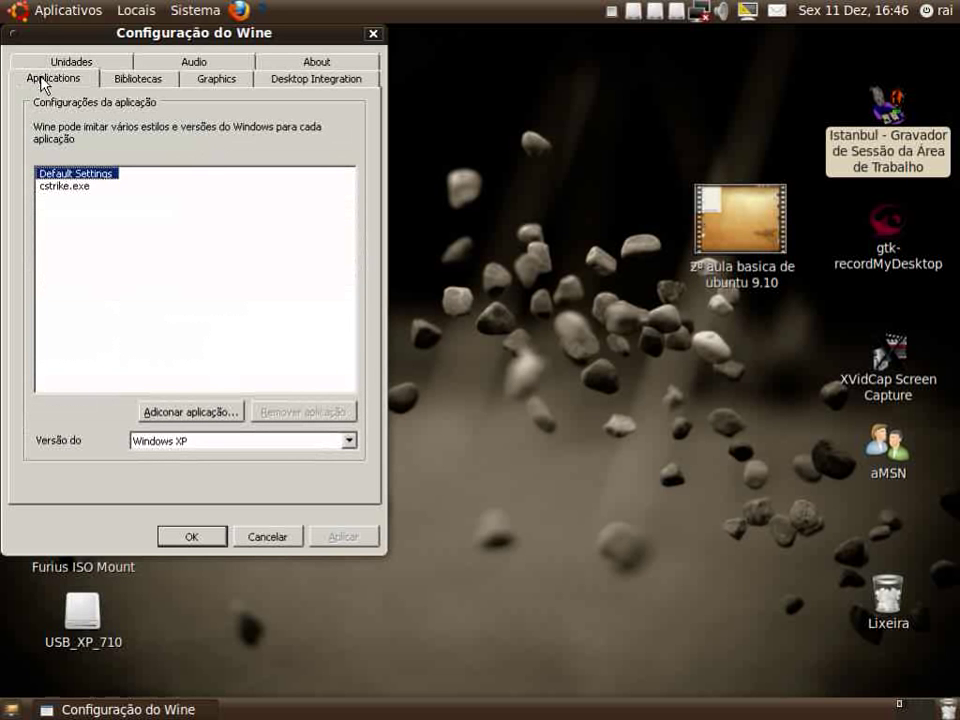
left_click(122, 84)
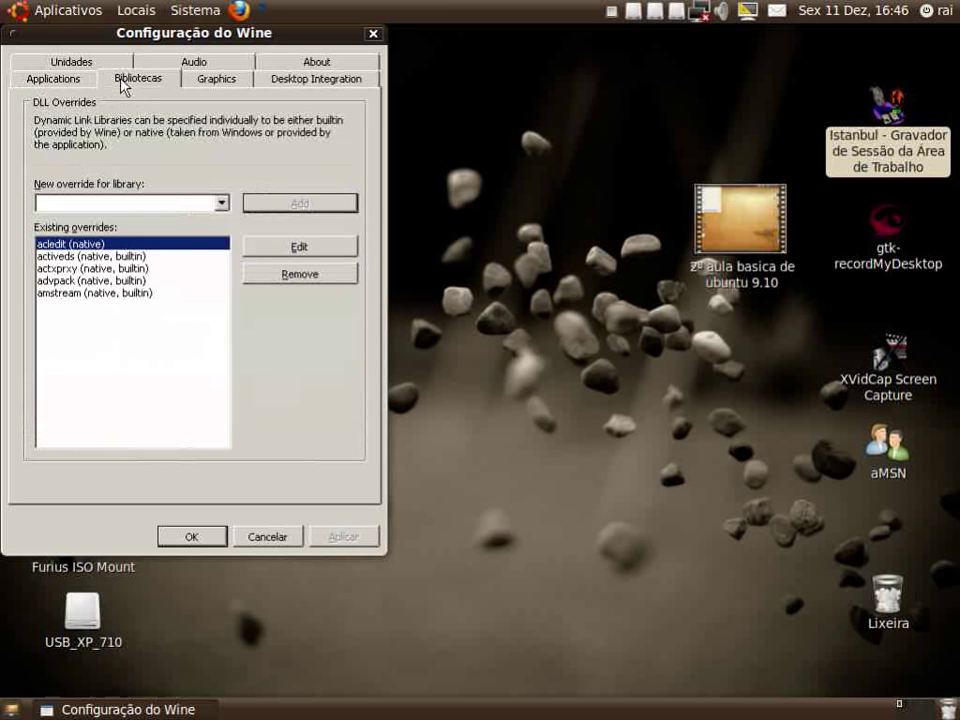
left_click(74, 64)
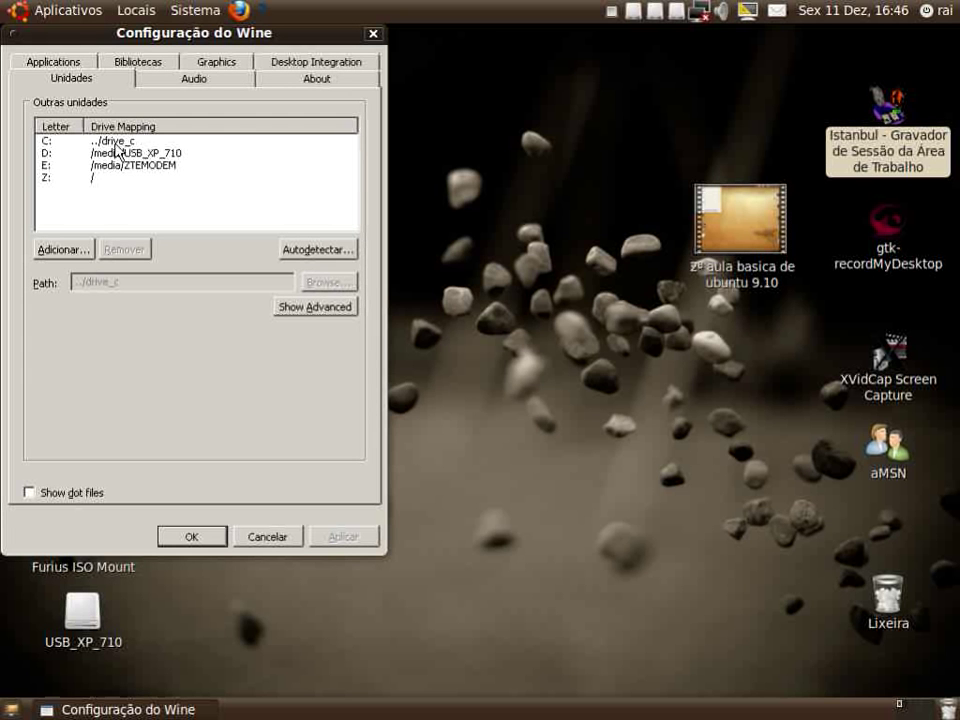
left_click(184, 79)
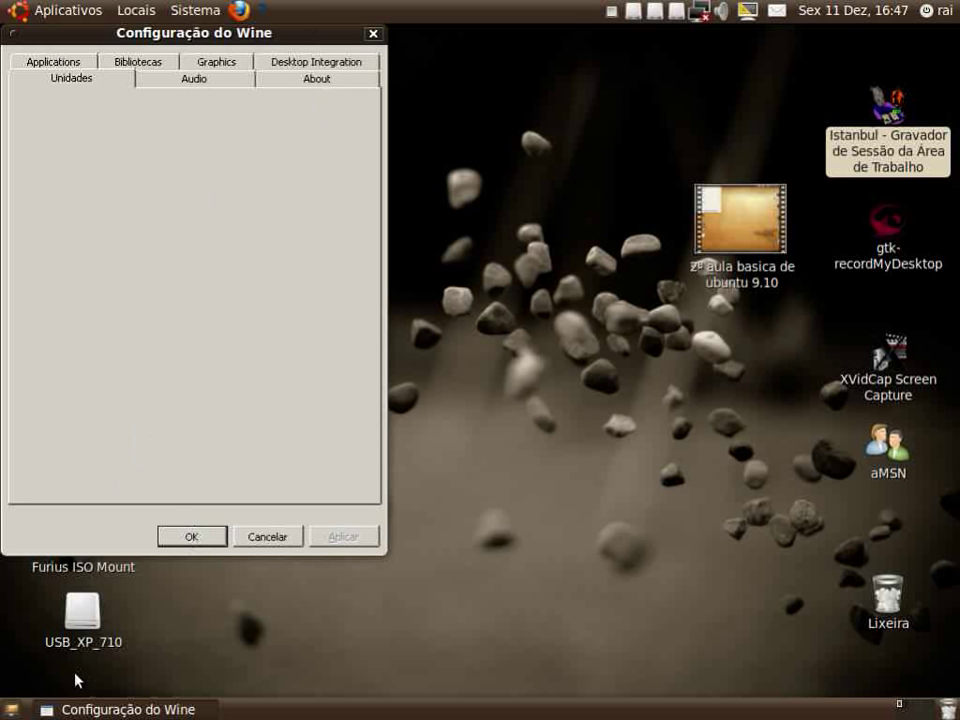
left_click(51, 14)
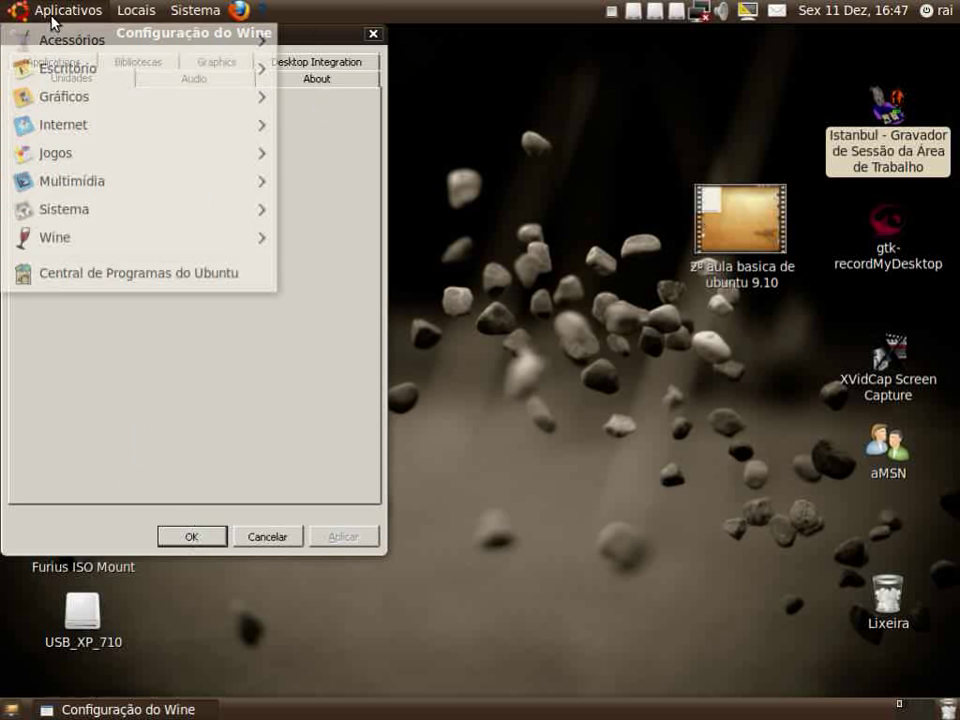
mouse_move(70, 249)
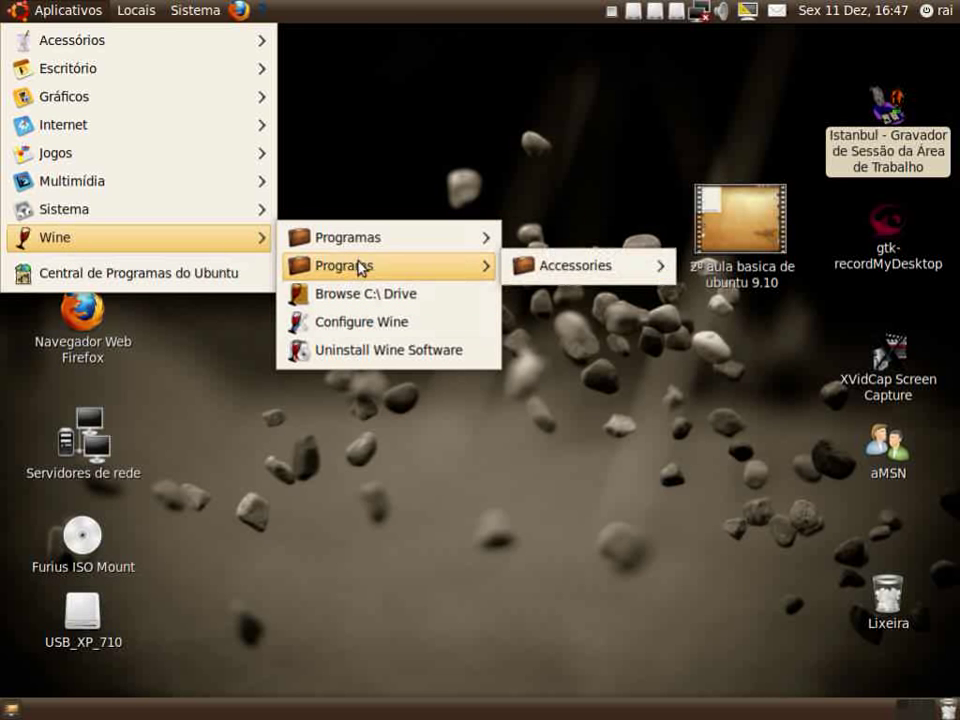
mouse_move(371, 244)
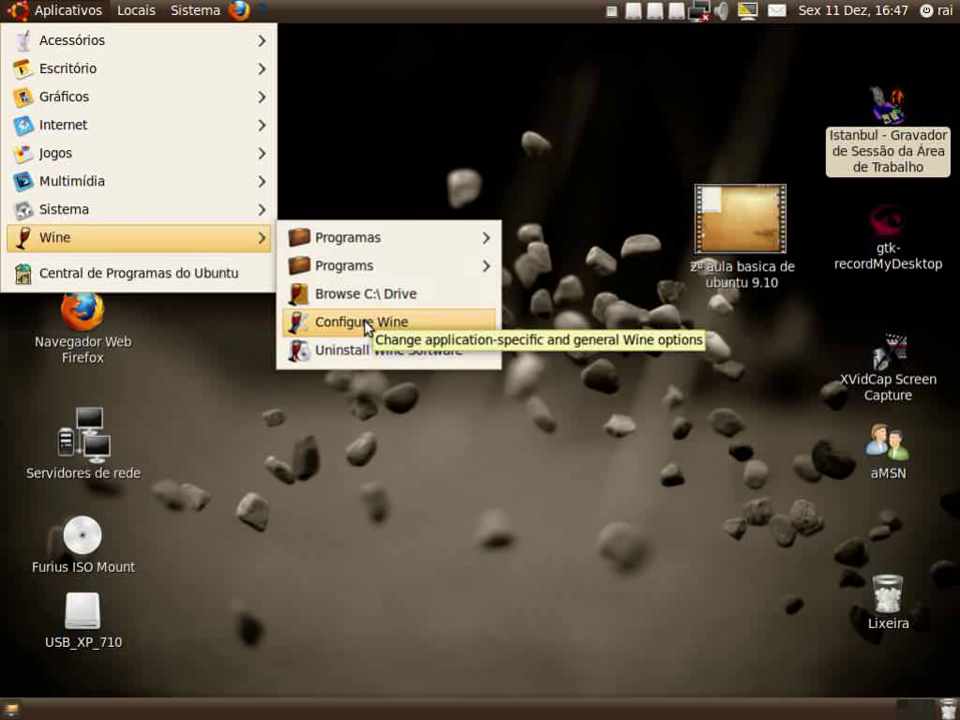
left_click(382, 87)
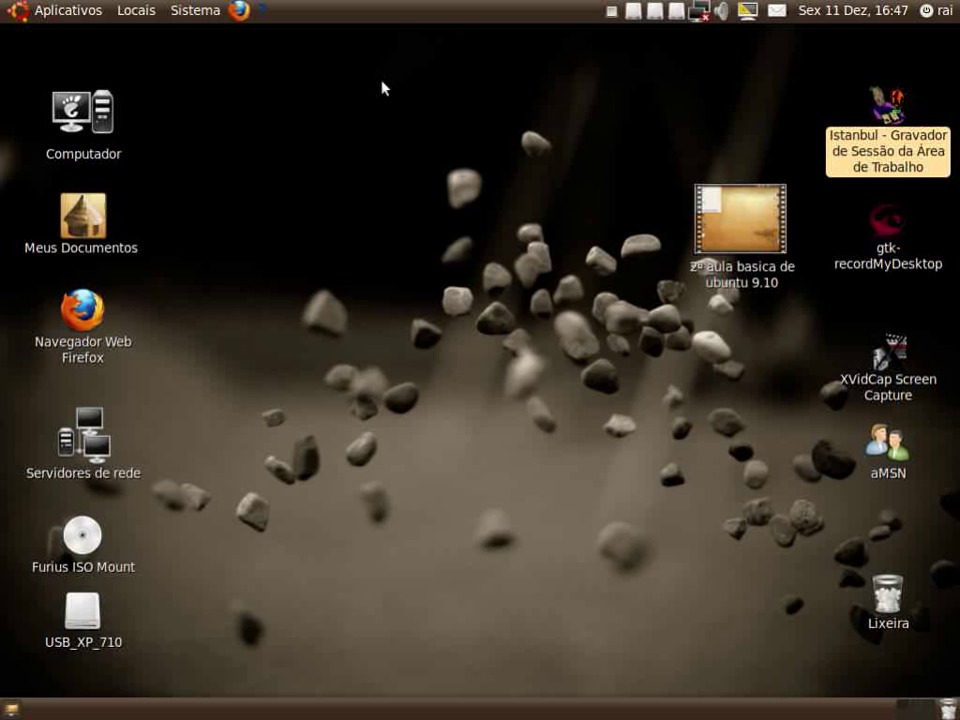
left_click(70, 10)
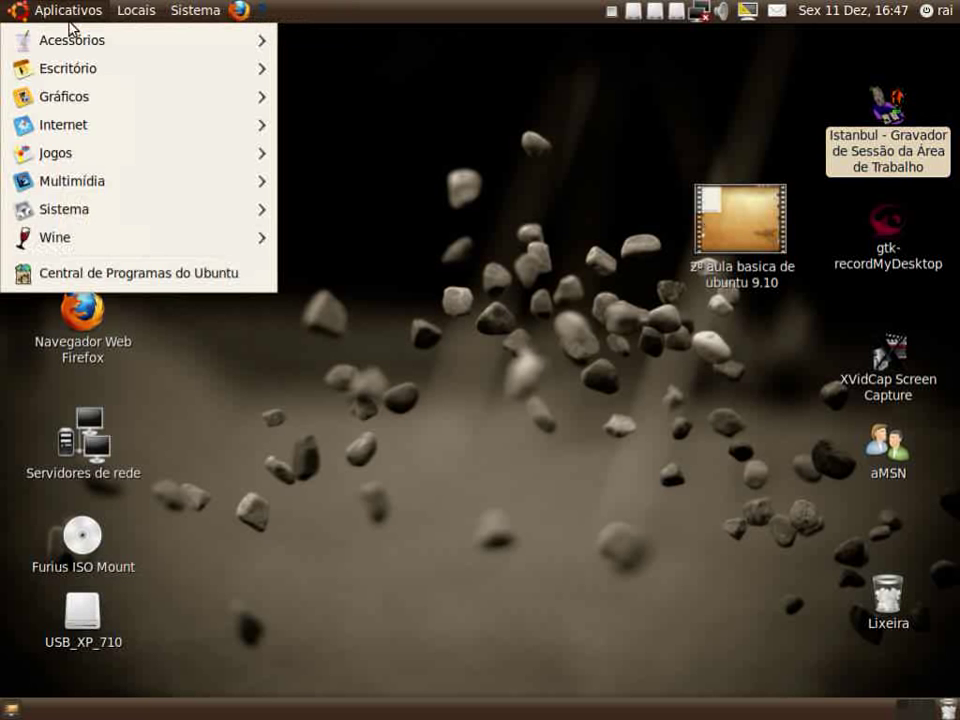
left_click(79, 11)
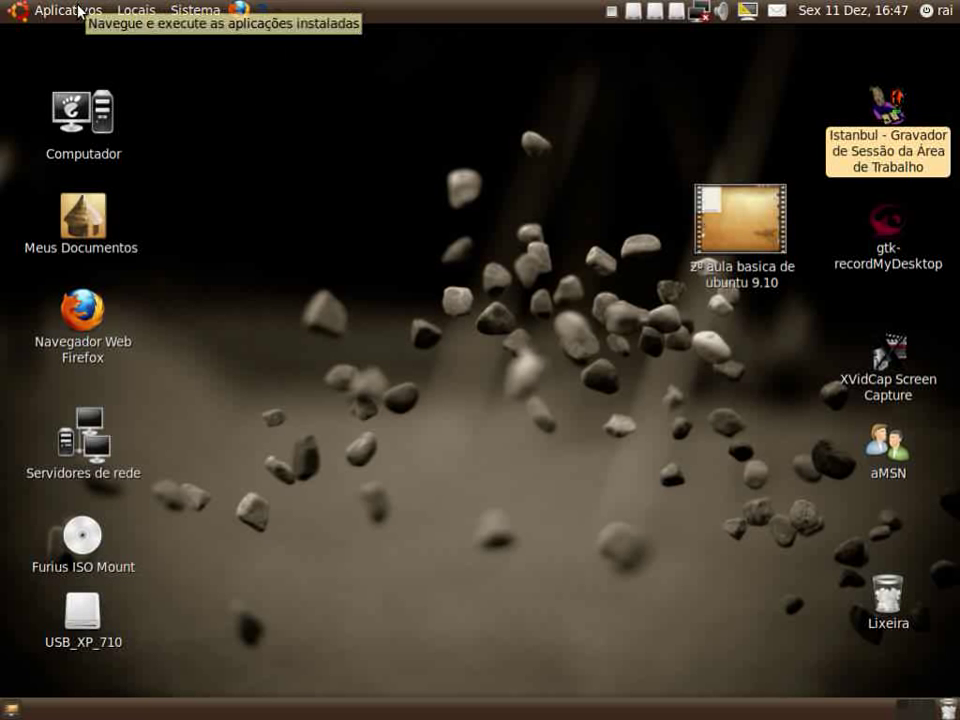
- Browse Wine's C: drive, open its windows folder and select the system folder
left_click(78, 11)
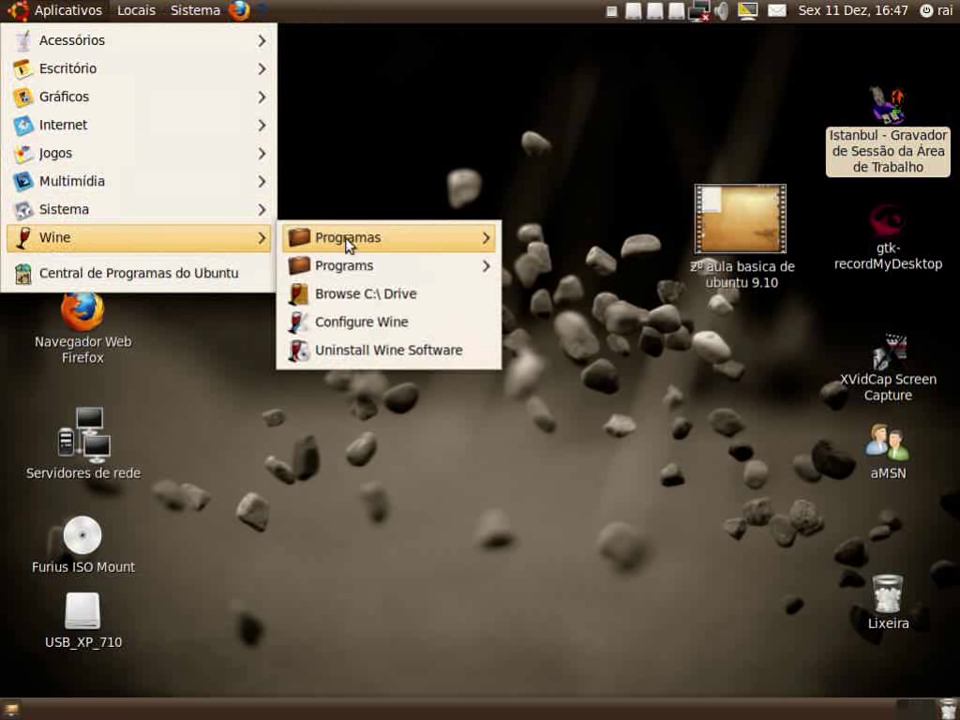
left_click(364, 294)
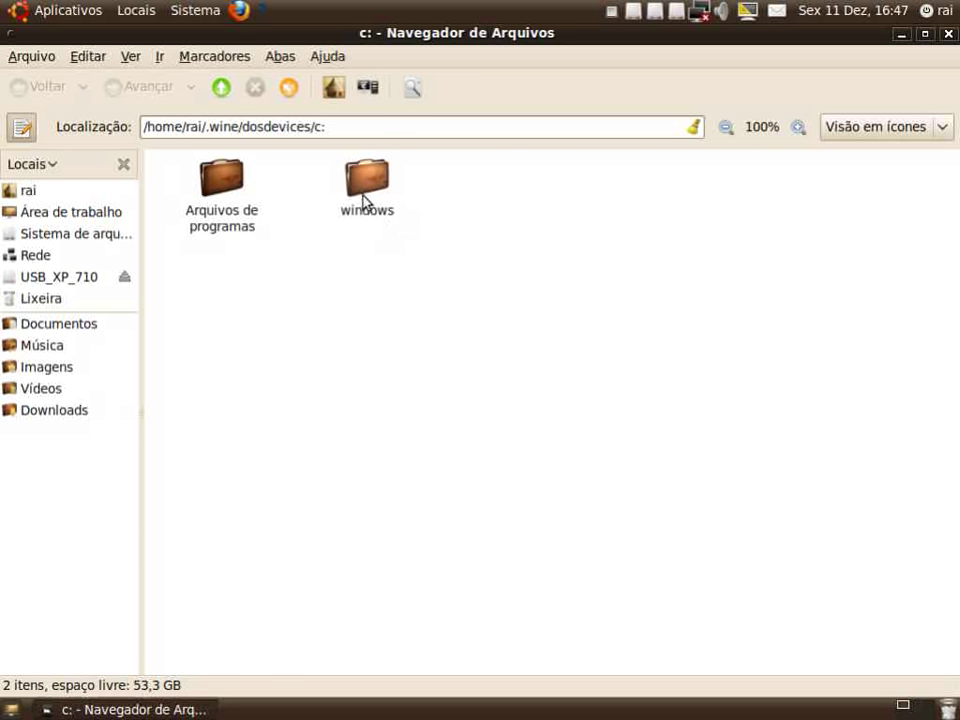
double_click(364, 201)
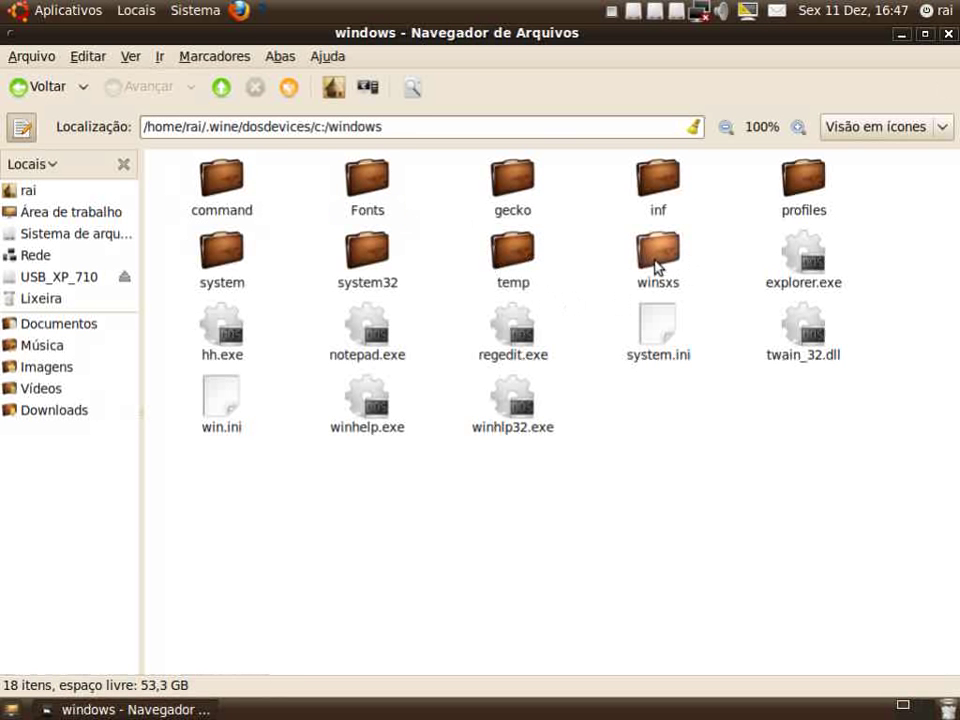
left_click(222, 285)
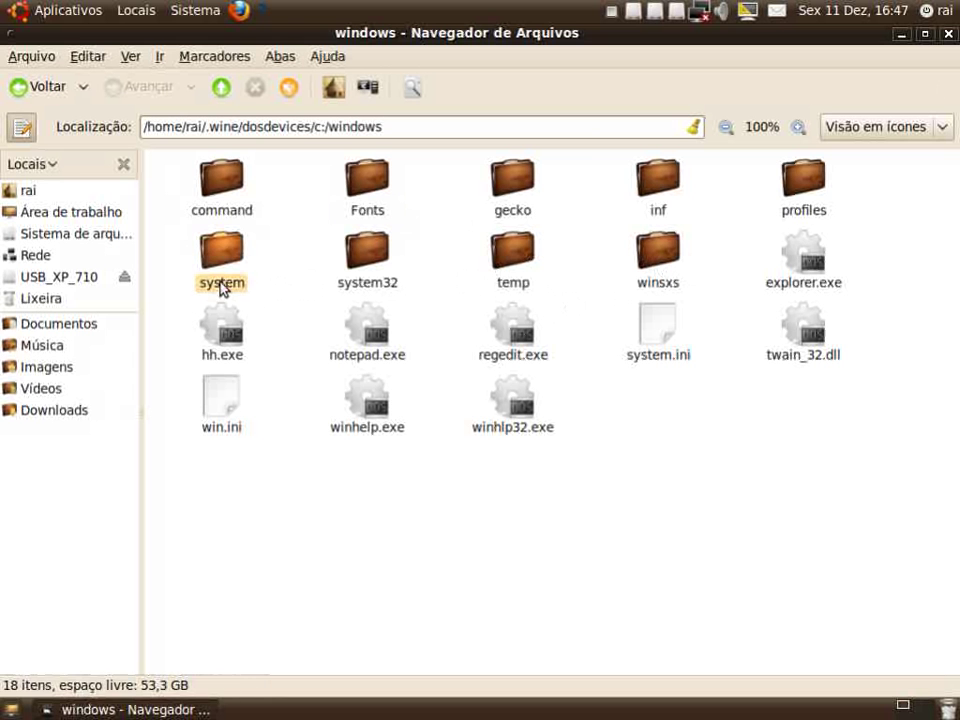
- Select the Fonts folder inside Wine's windows folder, and minimize the file browser
left_click(350, 192)
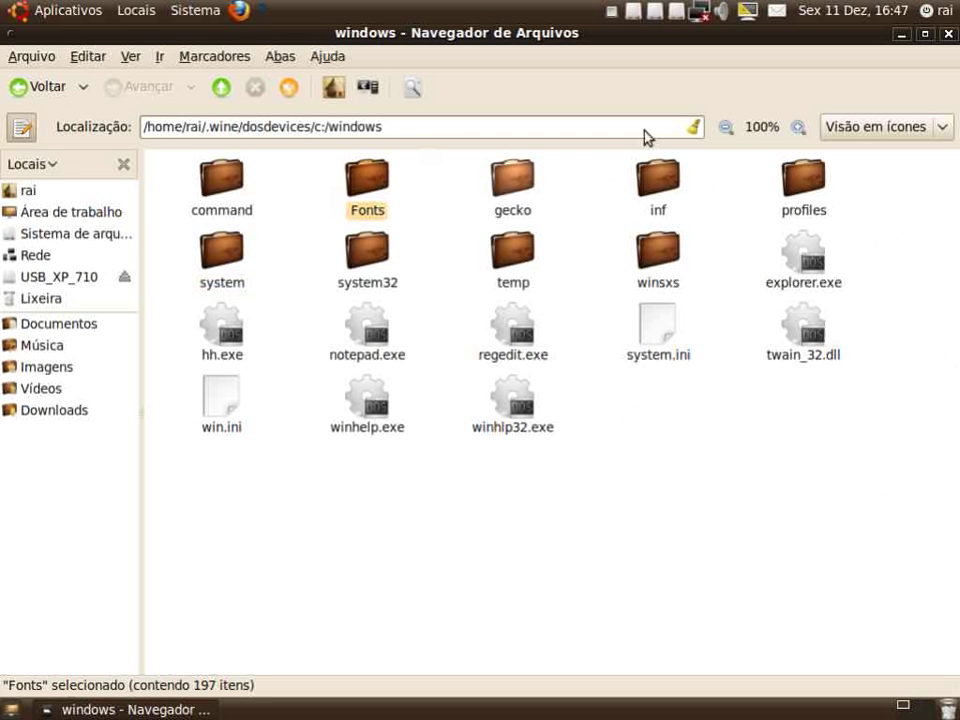
left_click(902, 33)
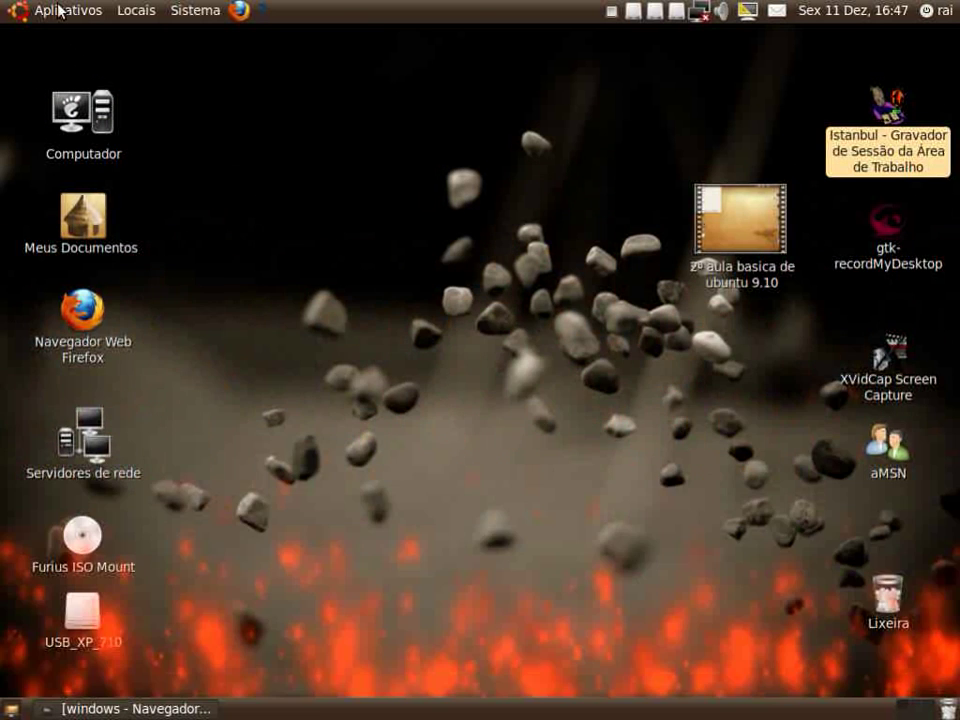
- Open a terminal and run the regedit command to start Wine's registry editor
left_click(60, 11)
mouse_move(103, 36)
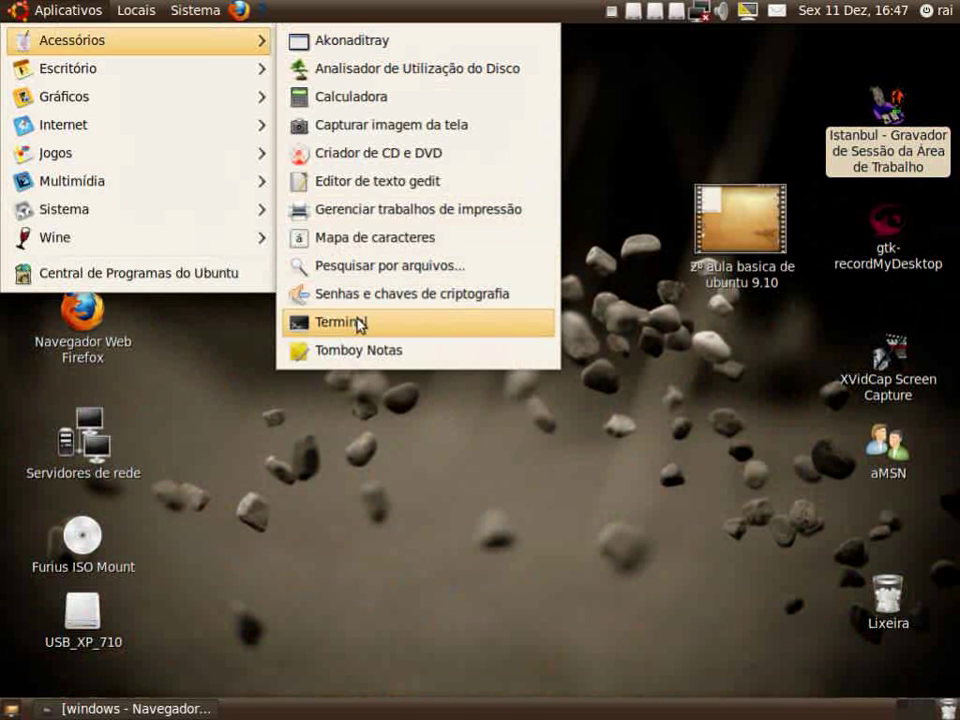
left_click(359, 322)
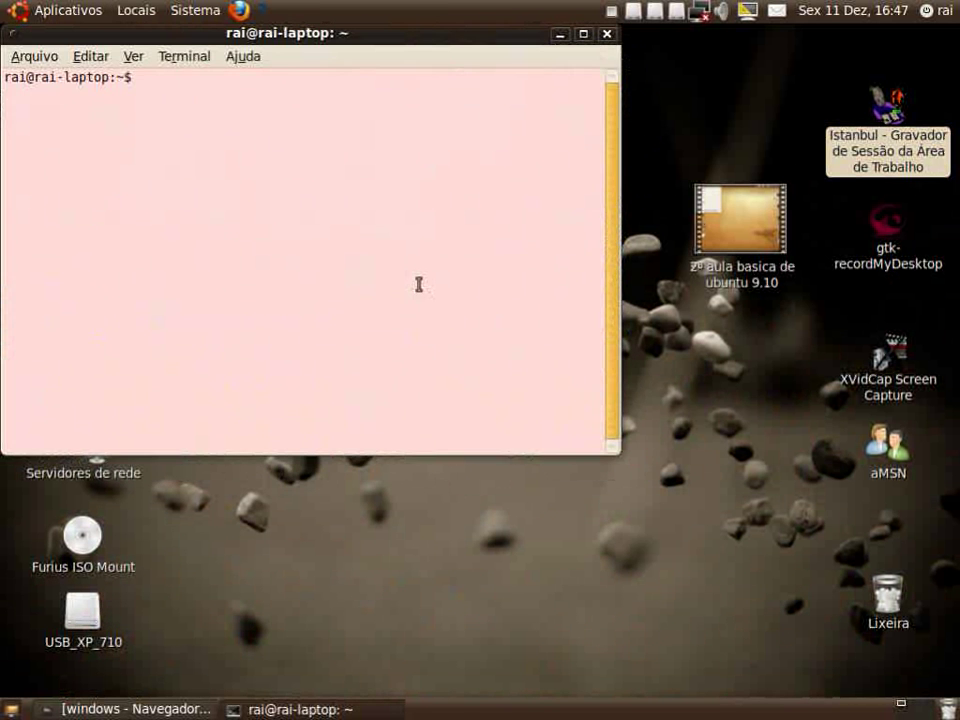
type("regedit")
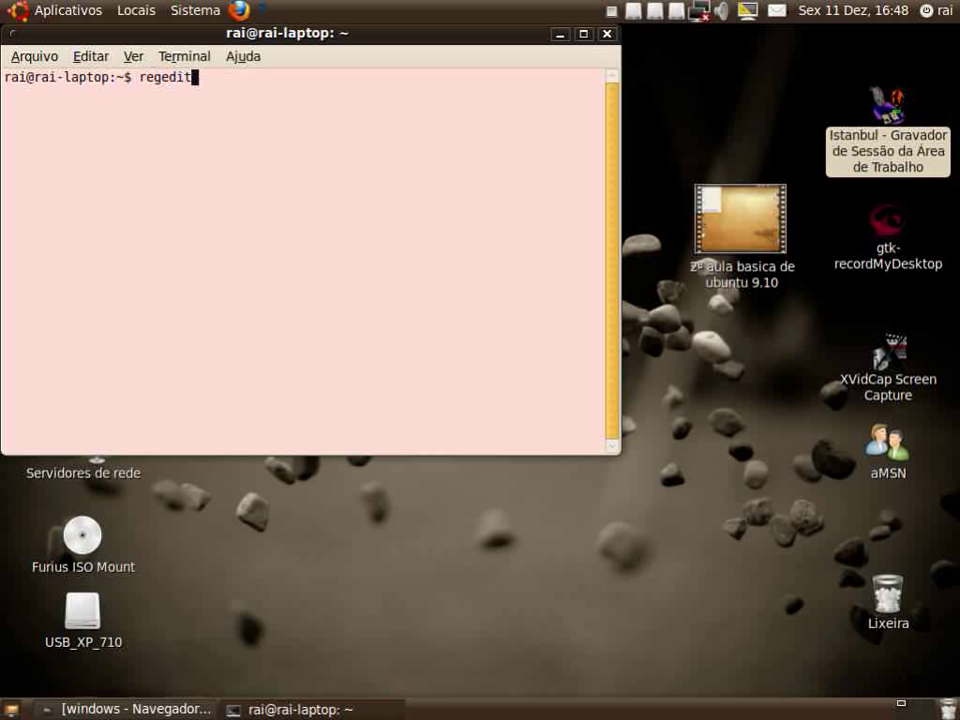
key("Return")
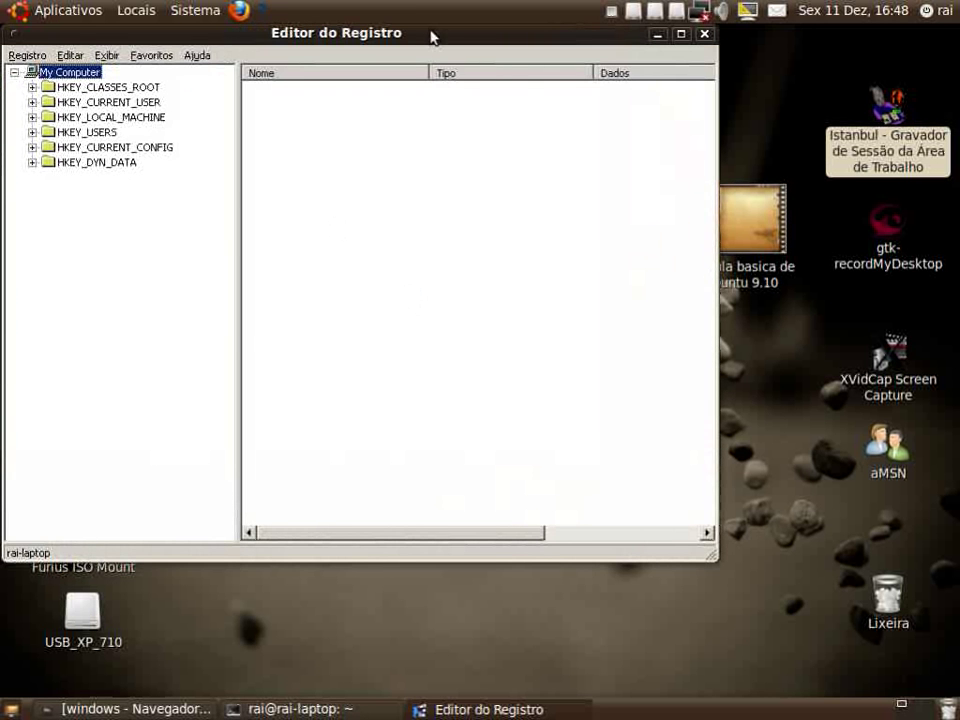
- Move the registry editor window off the terminal's command line and review its registry import and export options
left_click_drag(431, 34, 528, 100)
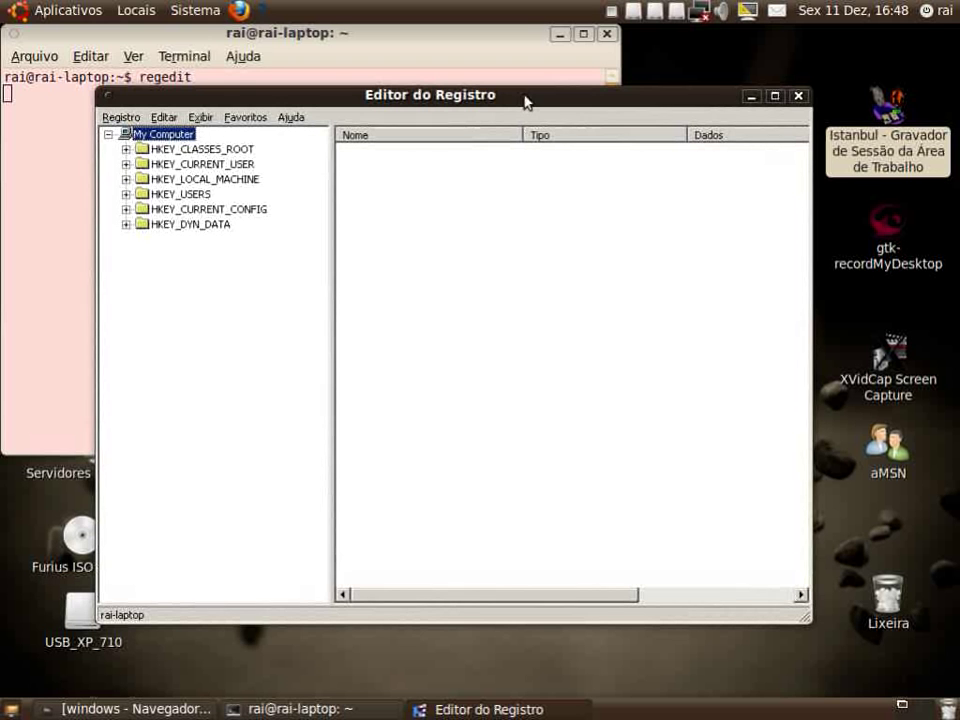
left_click(122, 119)
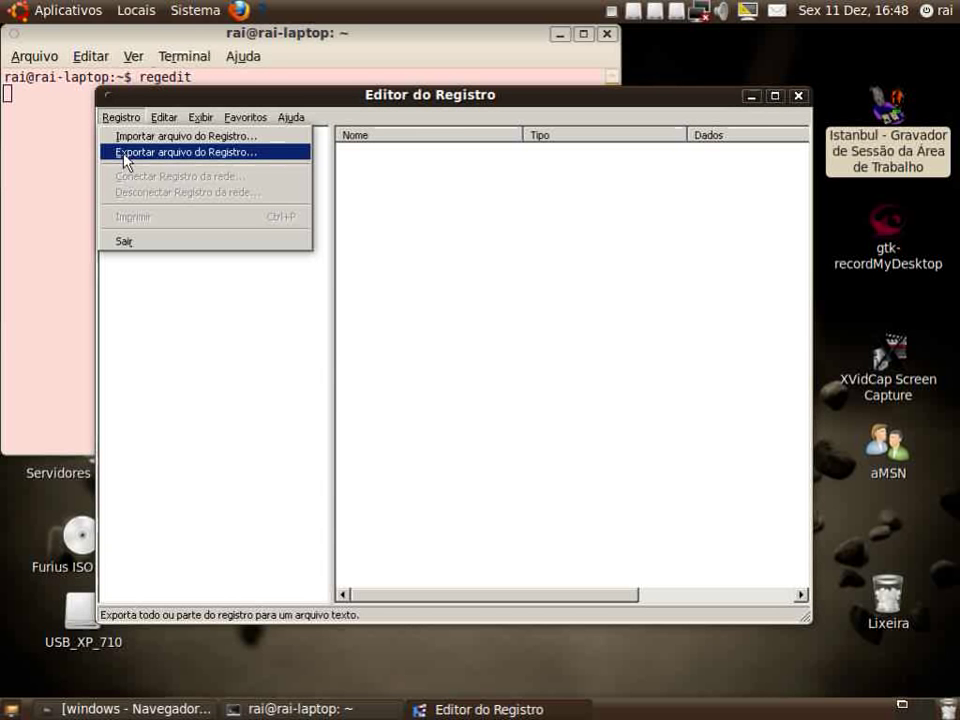
left_click(392, 100)
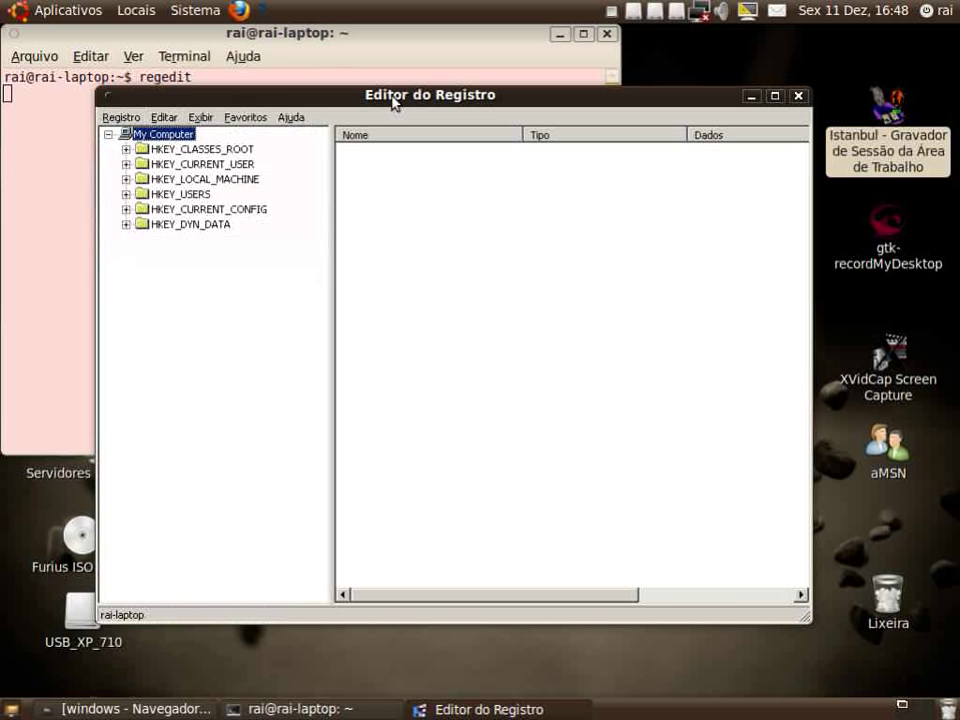